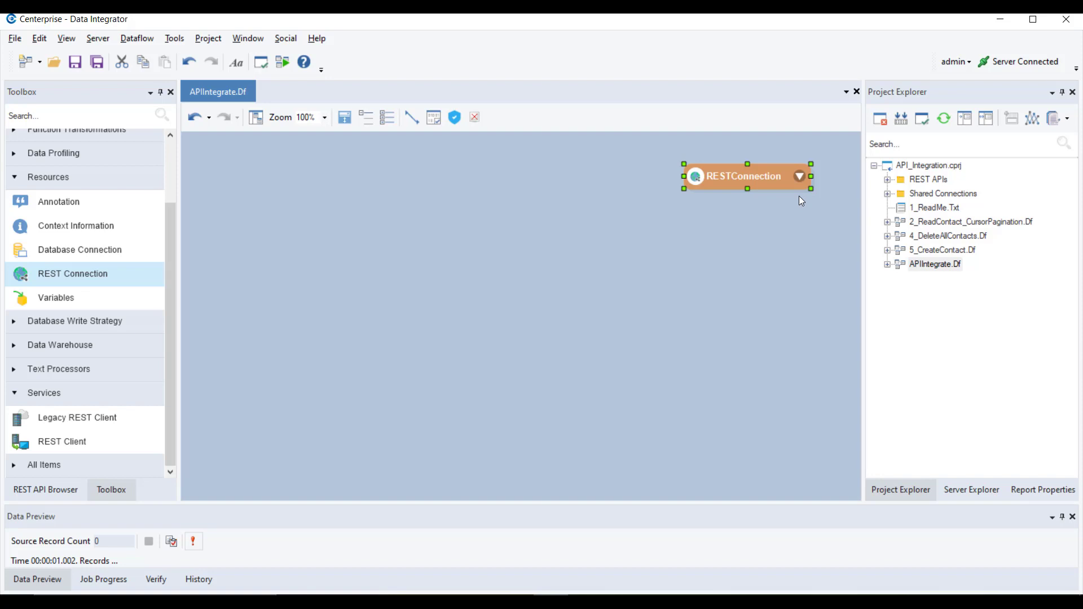
Look at the MyHubSpot.Sact shared connection in the project, and return to the APIIntegrate.Df dataflow
{"action": "left_click", "coordinate": [887, 195]}
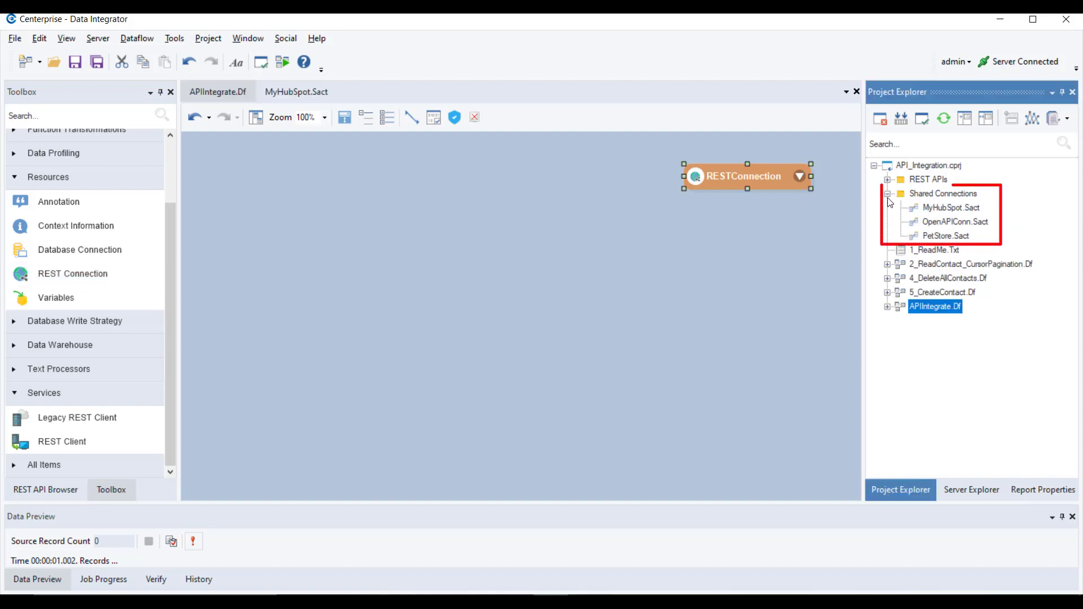
{"action": "left_click", "coordinate": [921, 210]}
{"action": "double_click", "coordinate": [922, 210]}
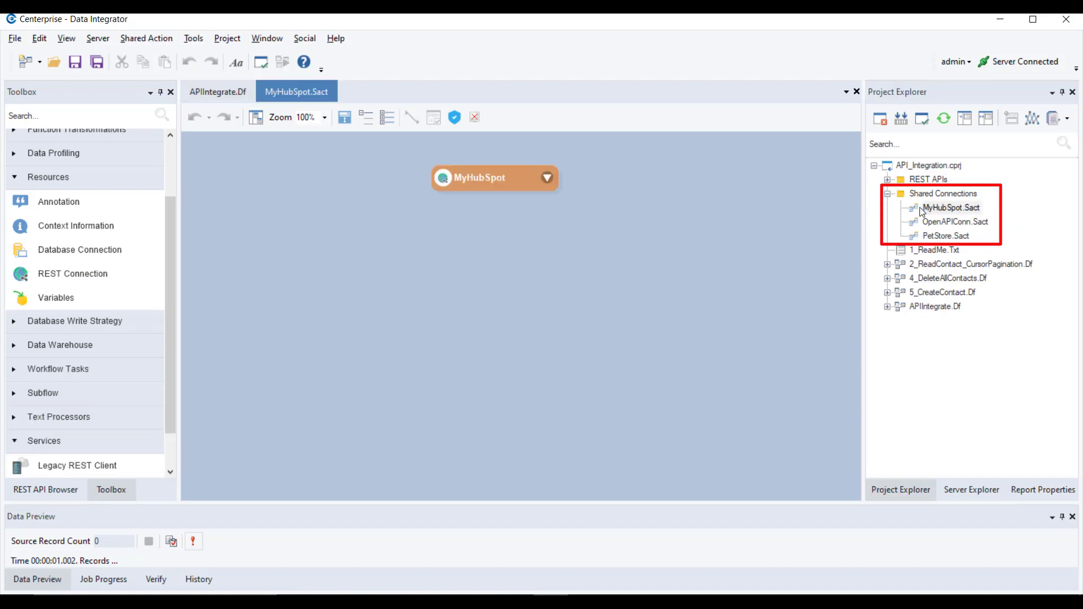
{"action": "double_click", "coordinate": [917, 308]}
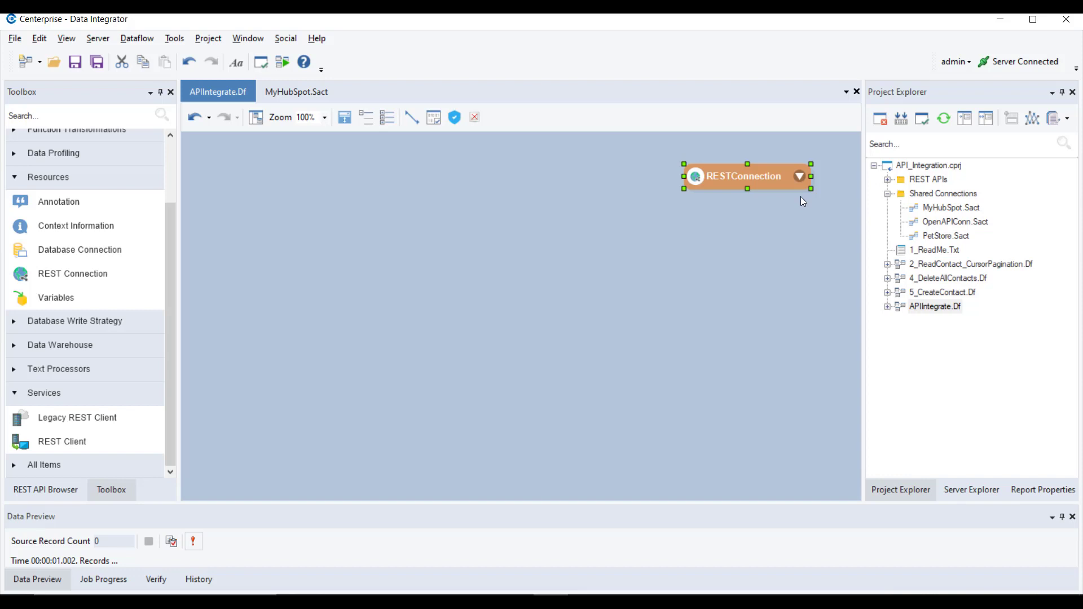
{"action": "right_click", "coordinate": [782, 170]}
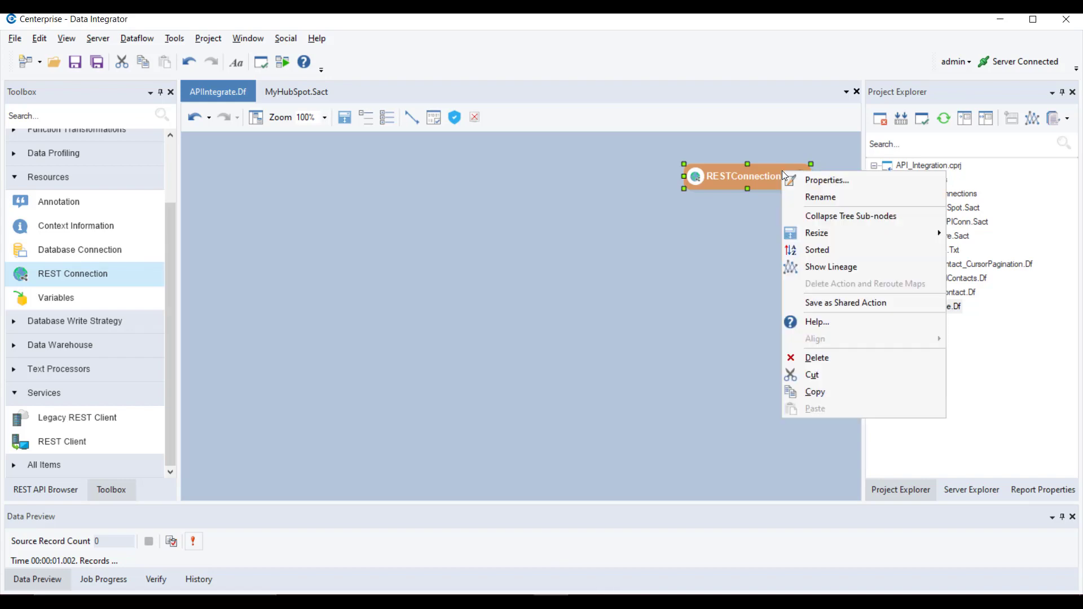
{"action": "left_click", "coordinate": [849, 178]}
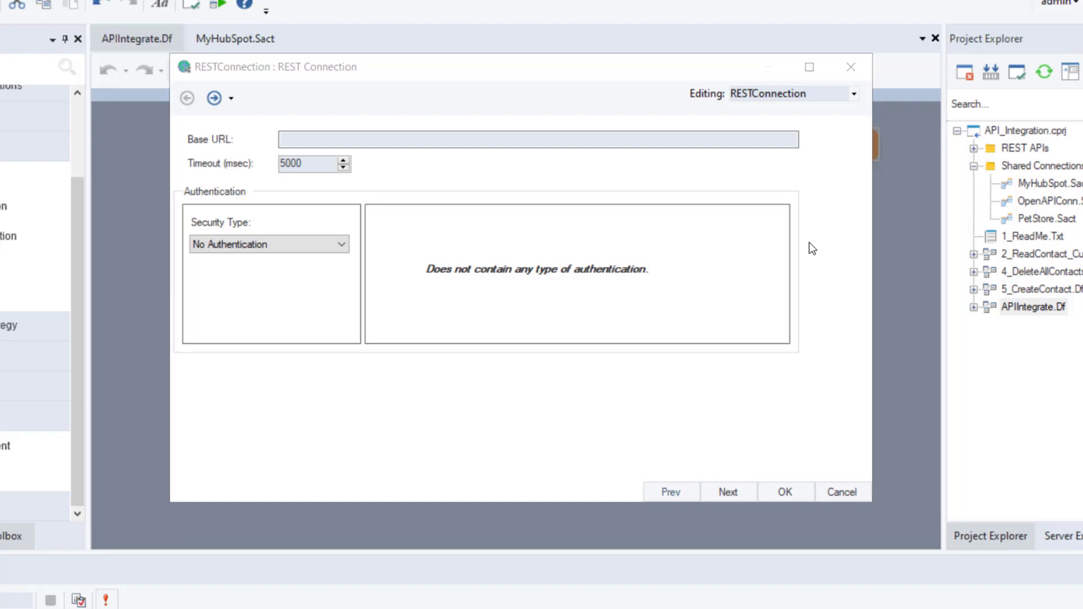
{"action": "left_click", "coordinate": [522, 139]}
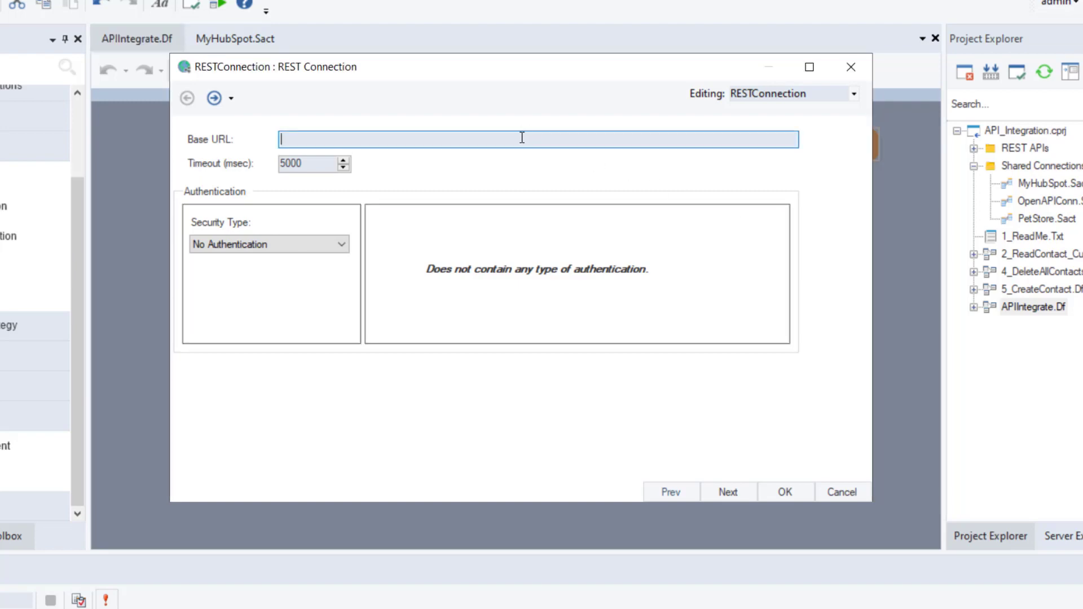
{"action": "type", "text": "https://api.hubapi.com"}
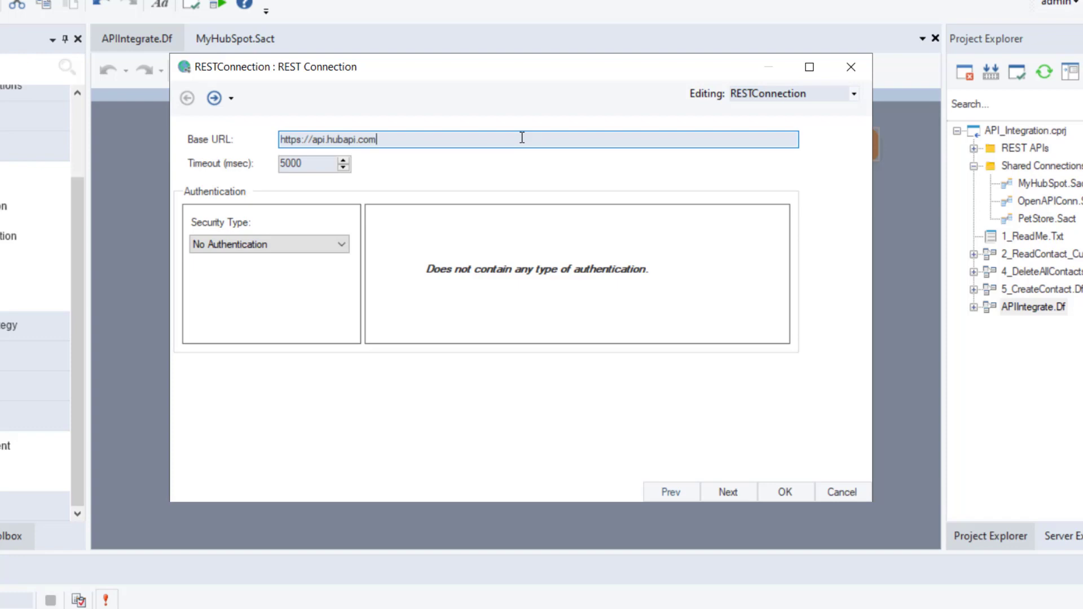
Set the connection's security type to API Key with key name hapikey, paste the API key value, and keep it added to the Header
{"action": "left_click", "coordinate": [345, 243]}
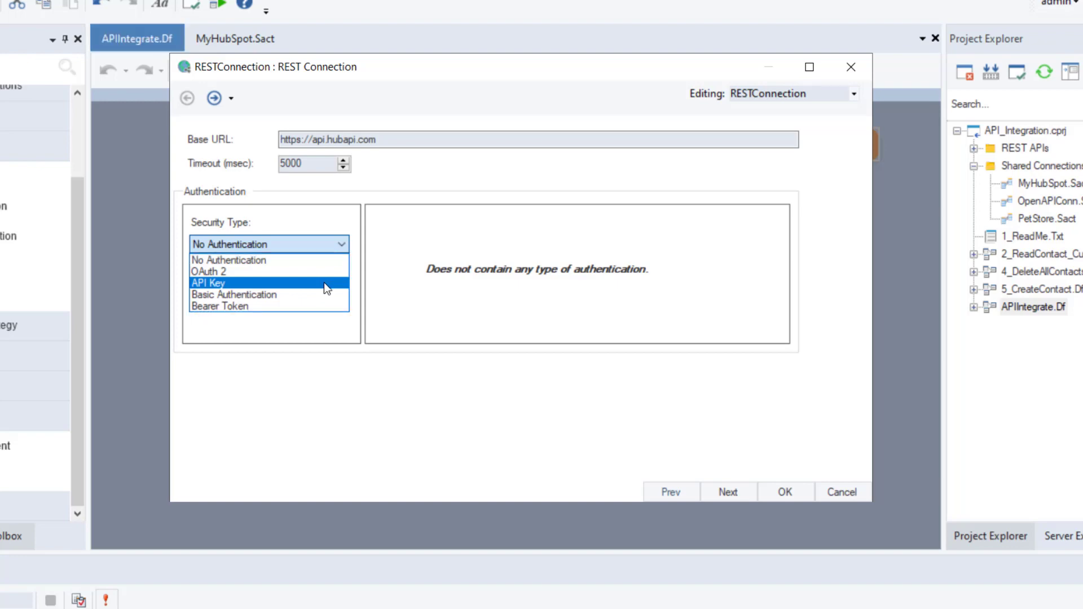
{"action": "left_click", "coordinate": [324, 283]}
{"action": "left_click", "coordinate": [442, 227]}
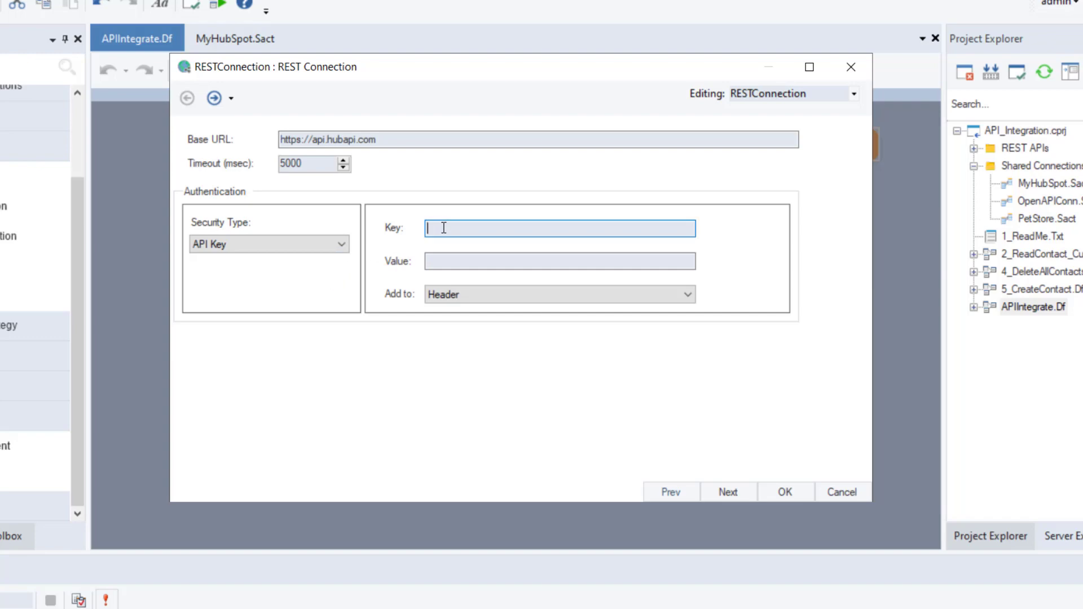
{"action": "type", "text": "hapikey"}
{"action": "key", "text": "Tab"}
{"action": "key", "text": "ctrl+v"}
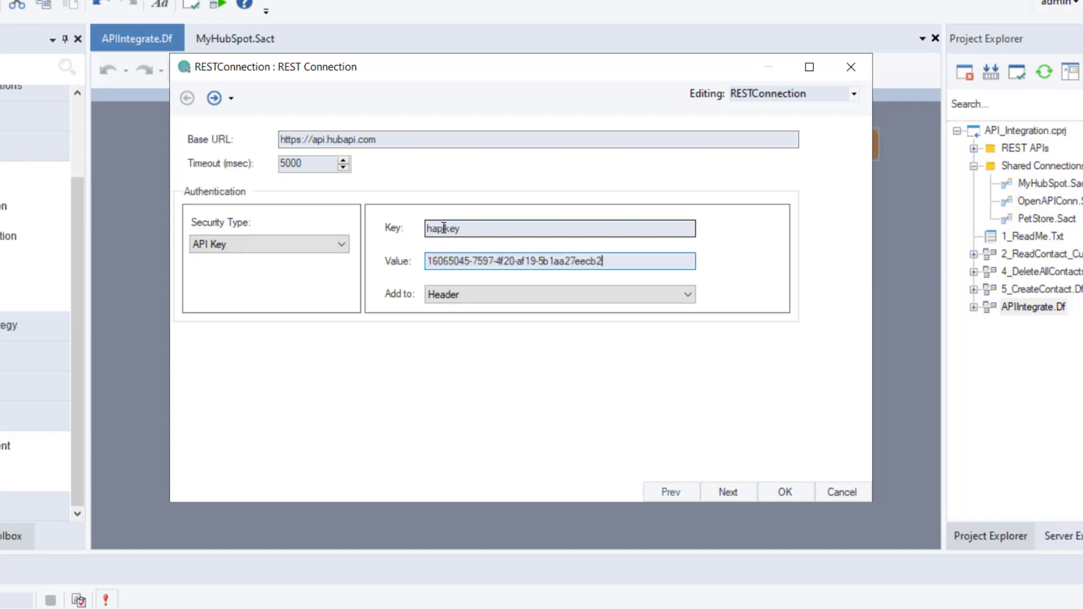
{"action": "left_click", "coordinate": [689, 293]}
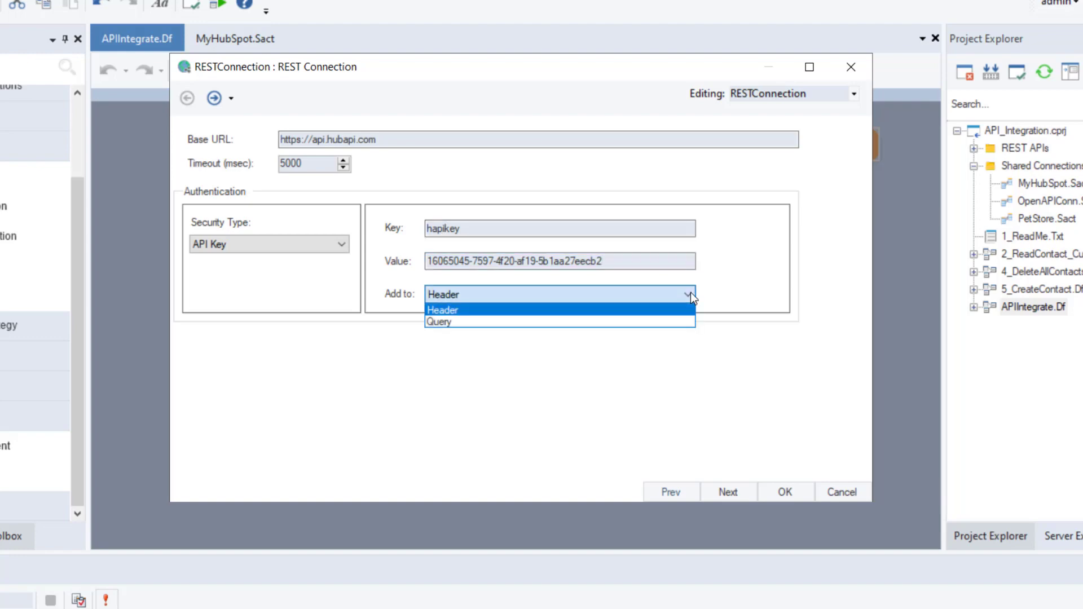
{"action": "left_click", "coordinate": [686, 292]}
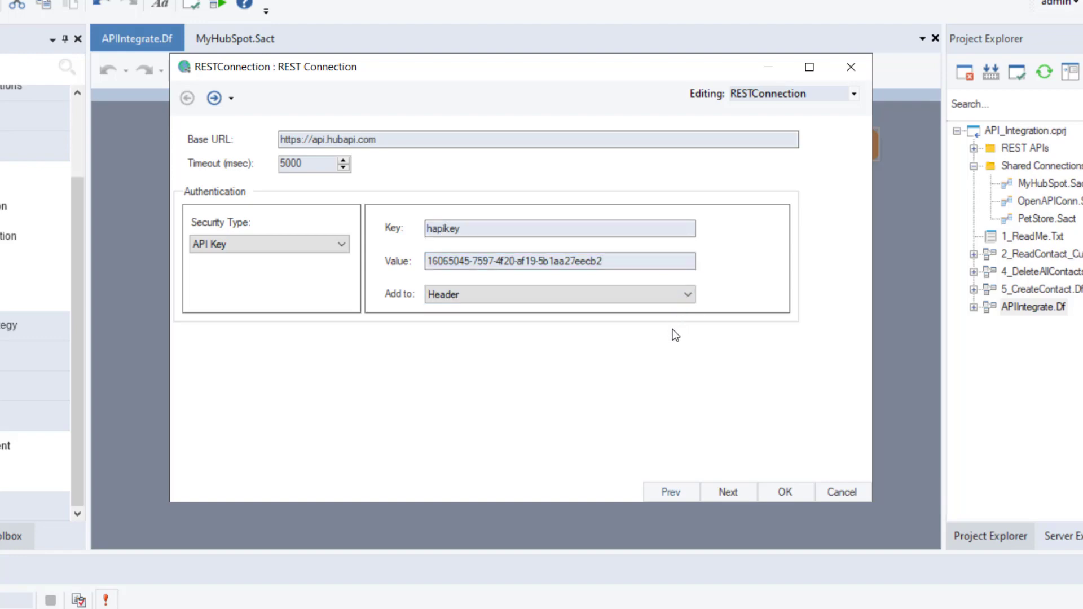
{"action": "left_click", "coordinate": [663, 377]}
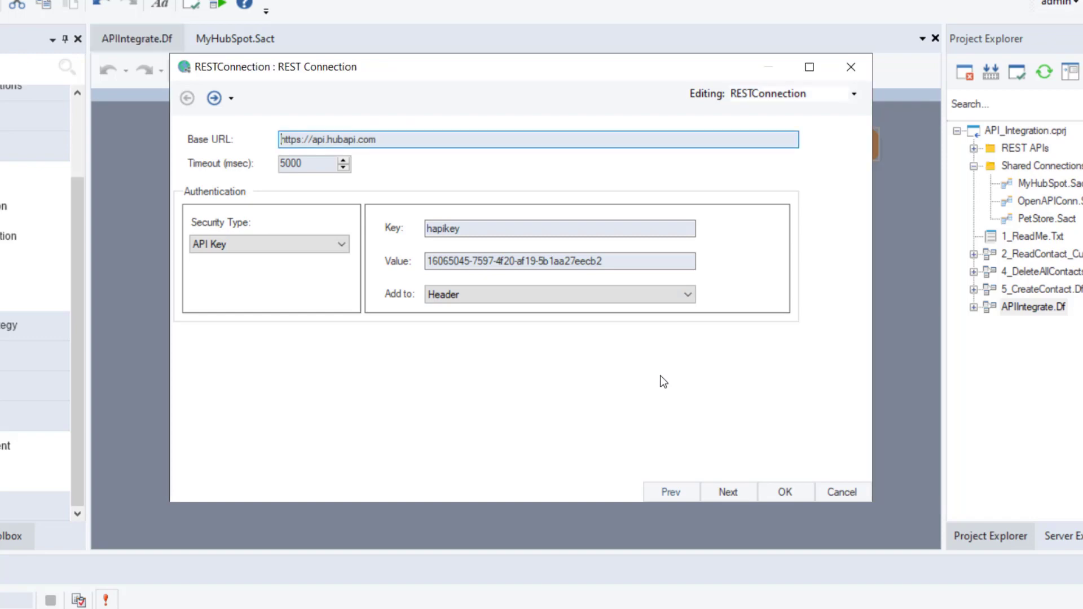
Pass through the connection's Parameters and Config Parameters pages without adding entries, and accept the REST connection settings
{"action": "left_click", "coordinate": [722, 492]}
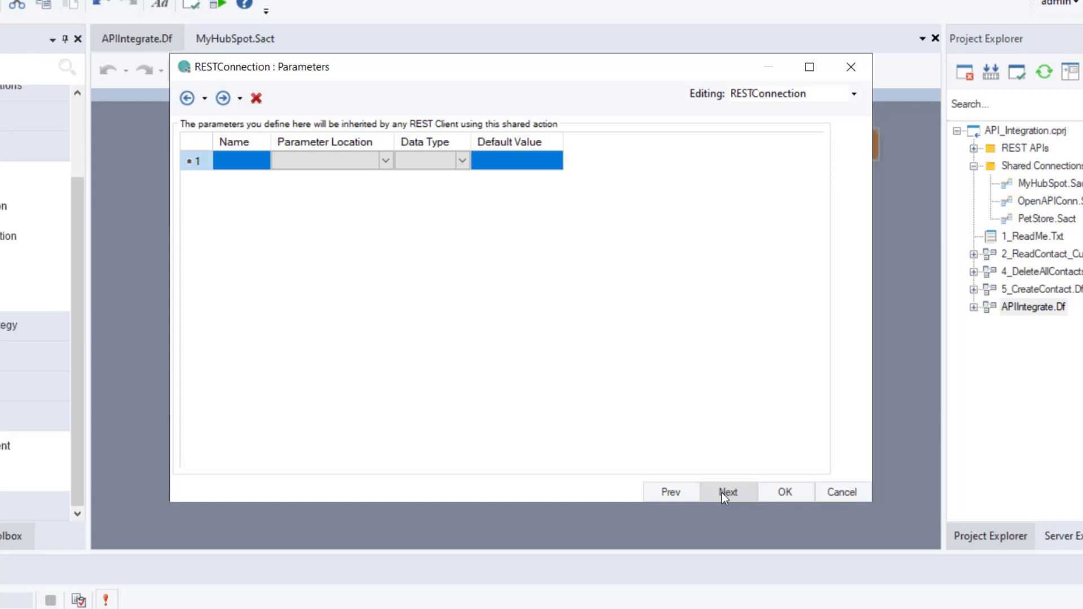
{"action": "left_click", "coordinate": [725, 496]}
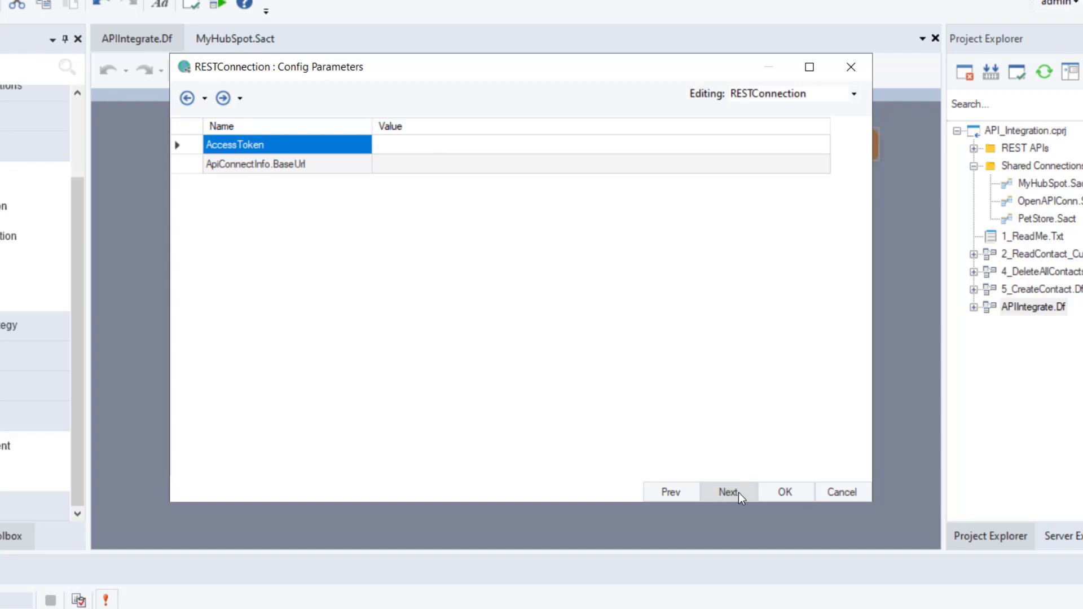
{"action": "left_click", "coordinate": [784, 492]}
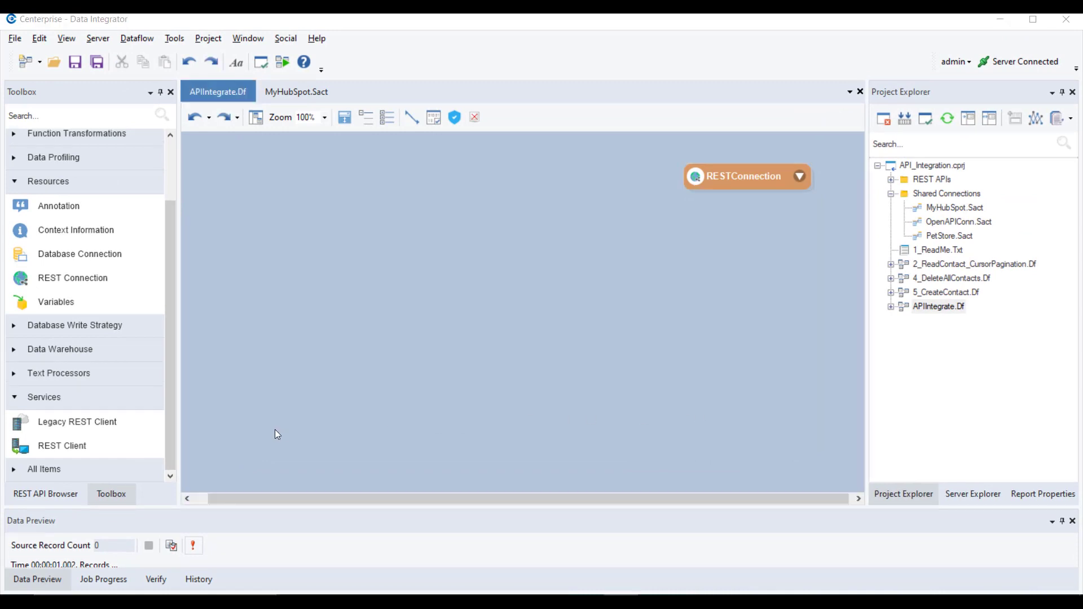
Add a REST Client object to the dataflow and set its shared connection to RESTConnection in its properties
{"action": "left_click_drag", "start_coordinate": [131, 446], "coordinate": [291, 278]}
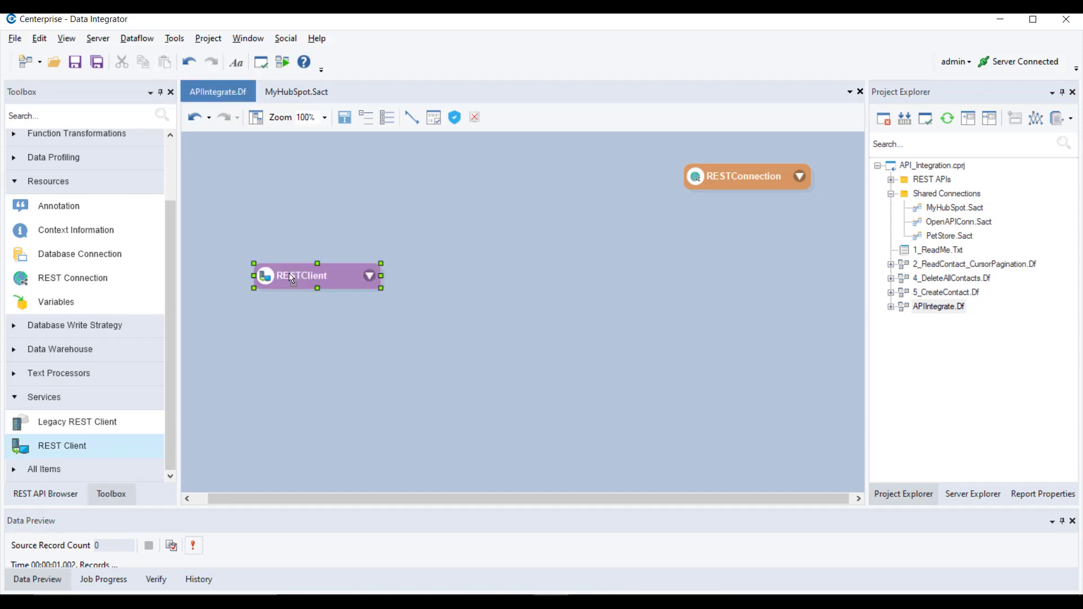
{"action": "right_click", "coordinate": [353, 274]}
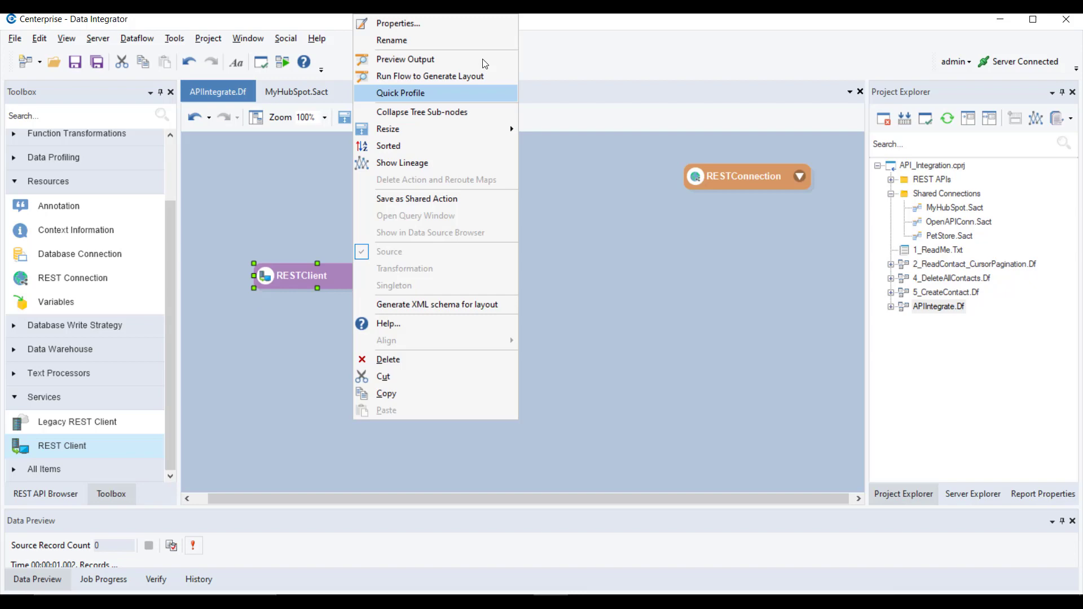
{"action": "left_click", "coordinate": [489, 29]}
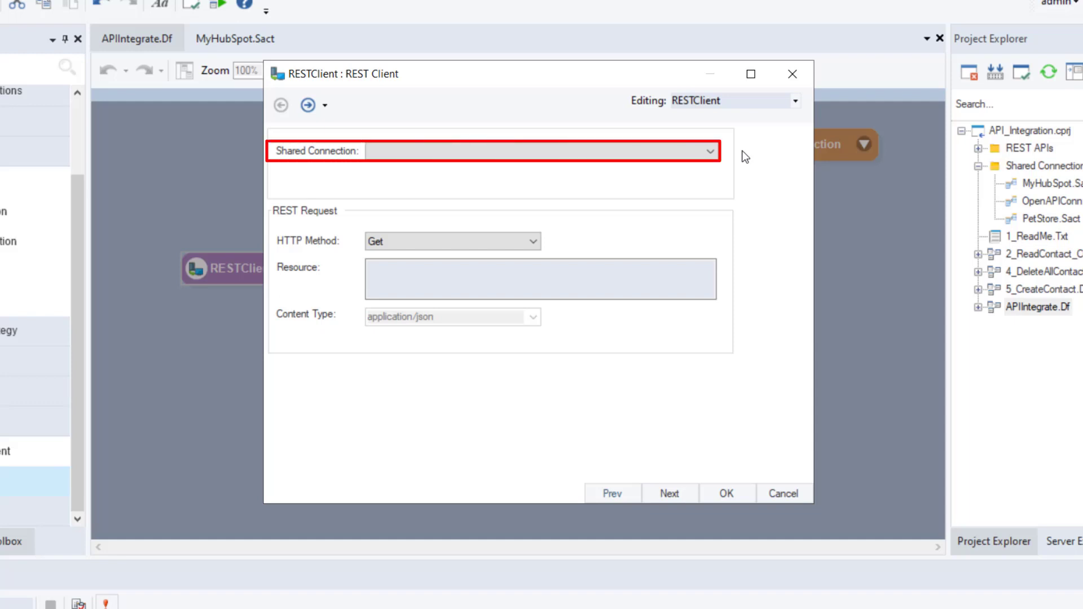
{"action": "left_click", "coordinate": [710, 151]}
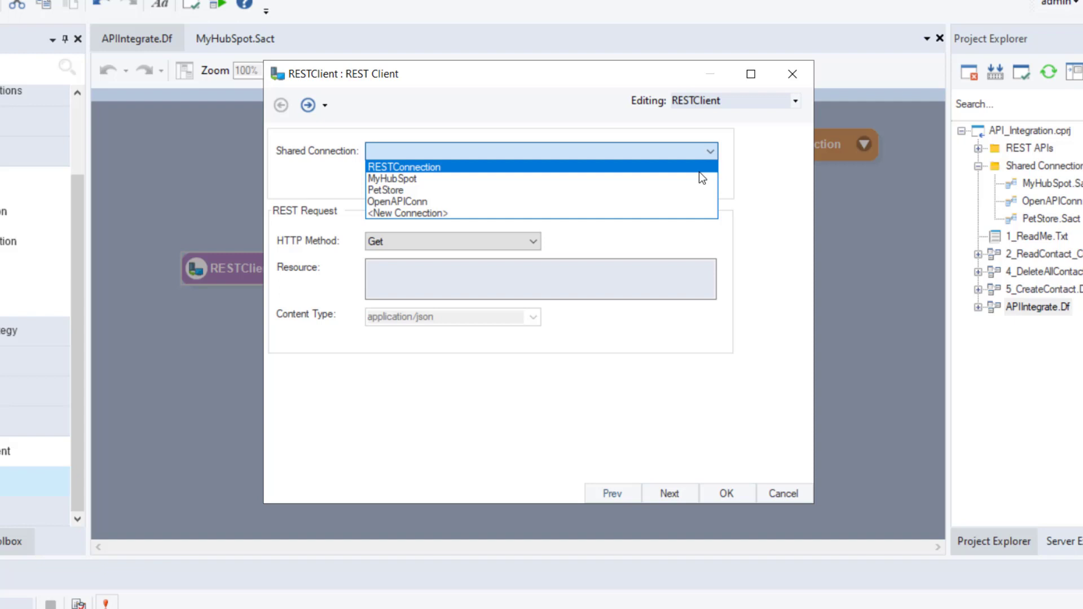
{"action": "left_click", "coordinate": [698, 171]}
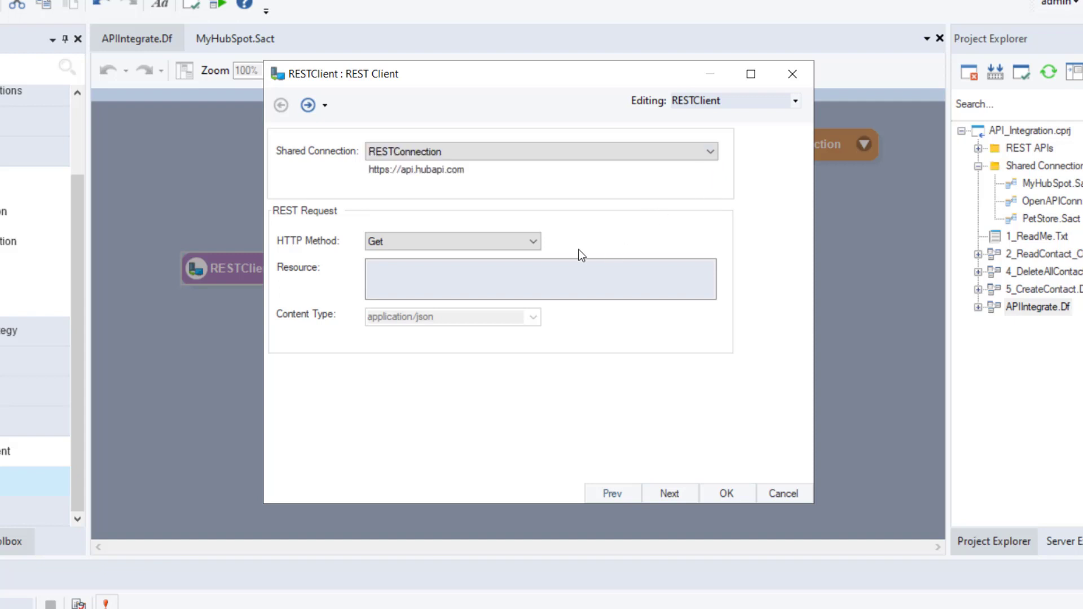
Set the REST client's HTTP method to Get and its resource to /crm/v3/objects/contacts
{"action": "left_click", "coordinate": [536, 240]}
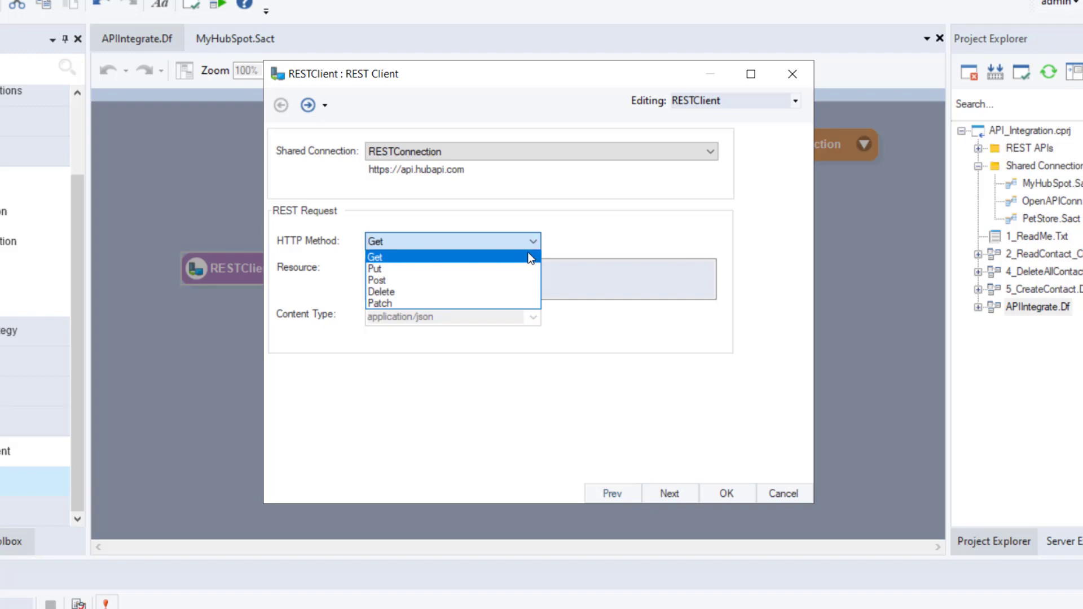
{"action": "left_click", "coordinate": [526, 258]}
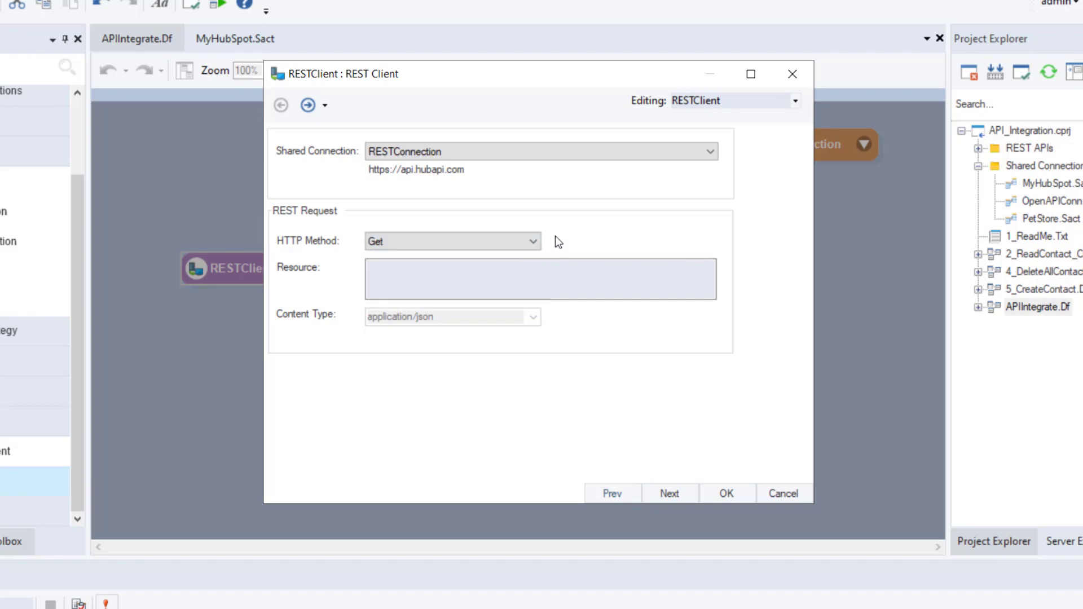
{"action": "left_click", "coordinate": [529, 268]}
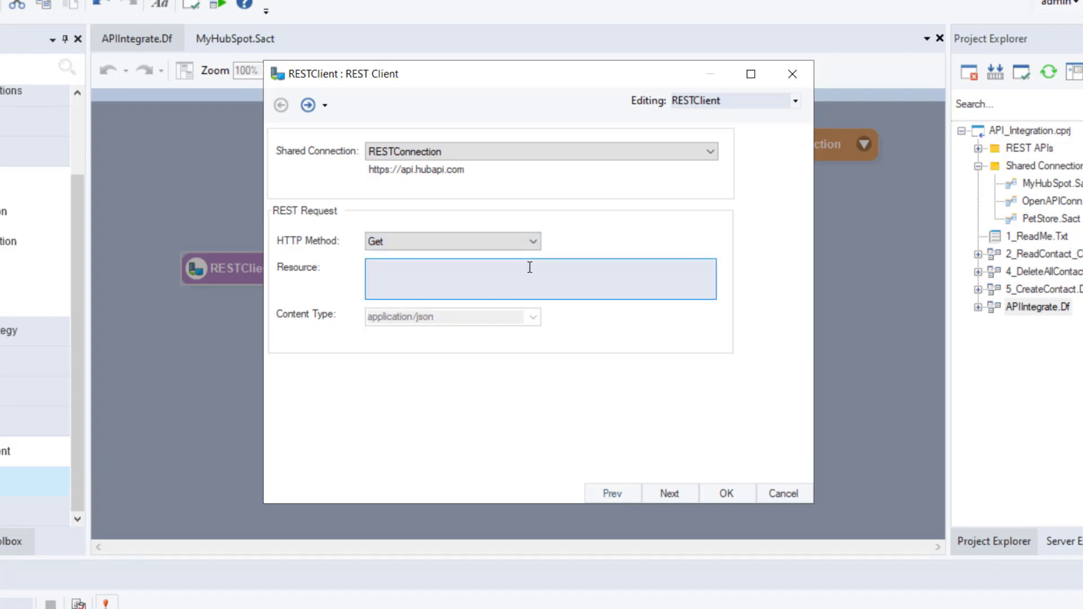
{"action": "type", "text": "/crm/v3/objects/contacts"}
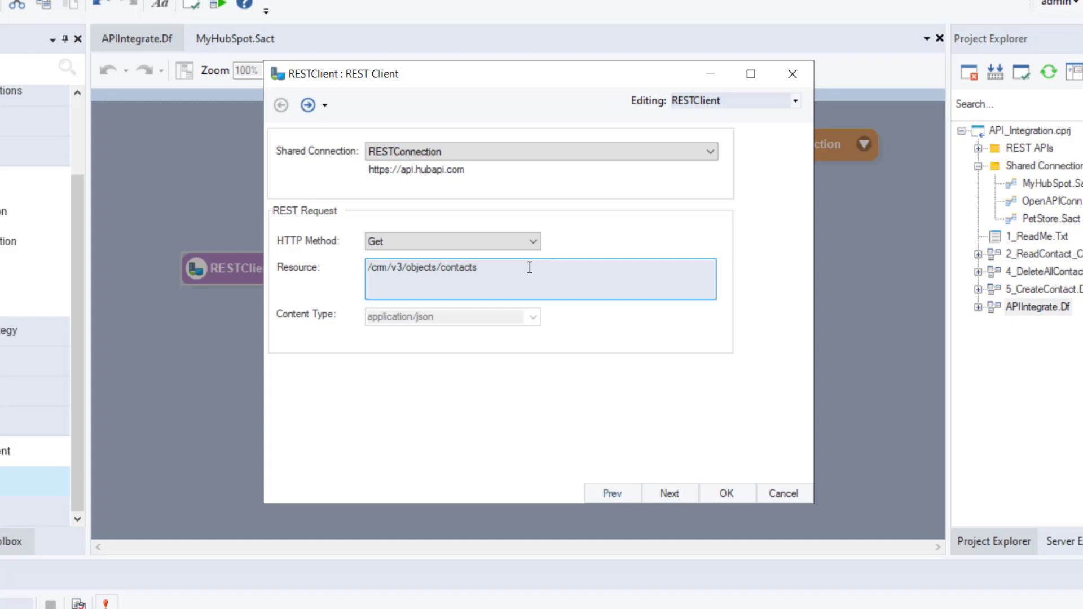
Define a REST client parameter named after with parameter location Query and data type String
{"action": "left_click", "coordinate": [668, 495]}
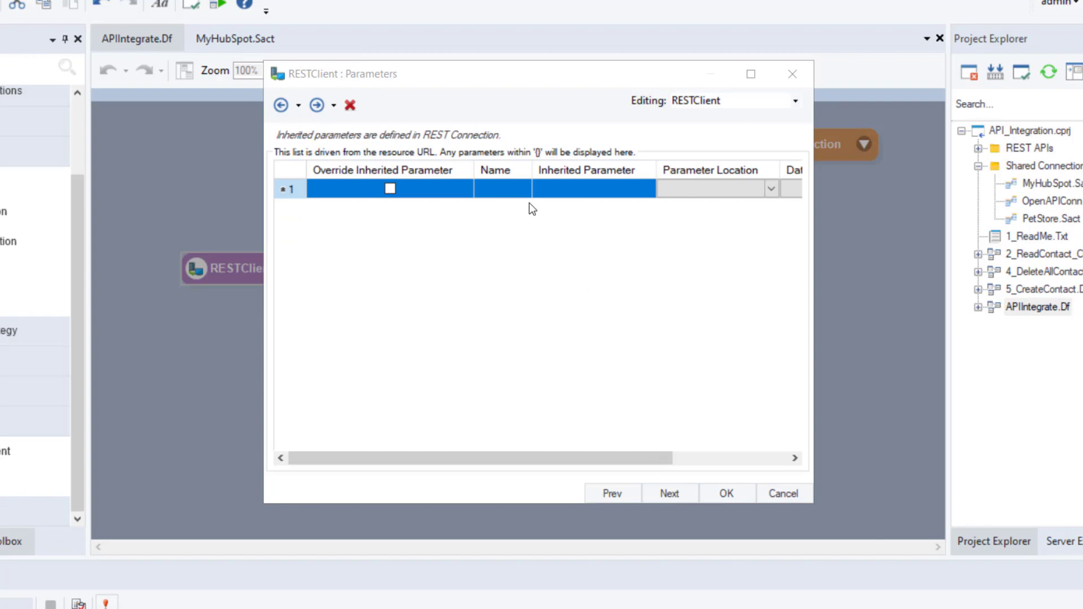
{"action": "left_click", "coordinate": [512, 191]}
{"action": "left_click", "coordinate": [512, 192]}
{"action": "type", "text": "after"}
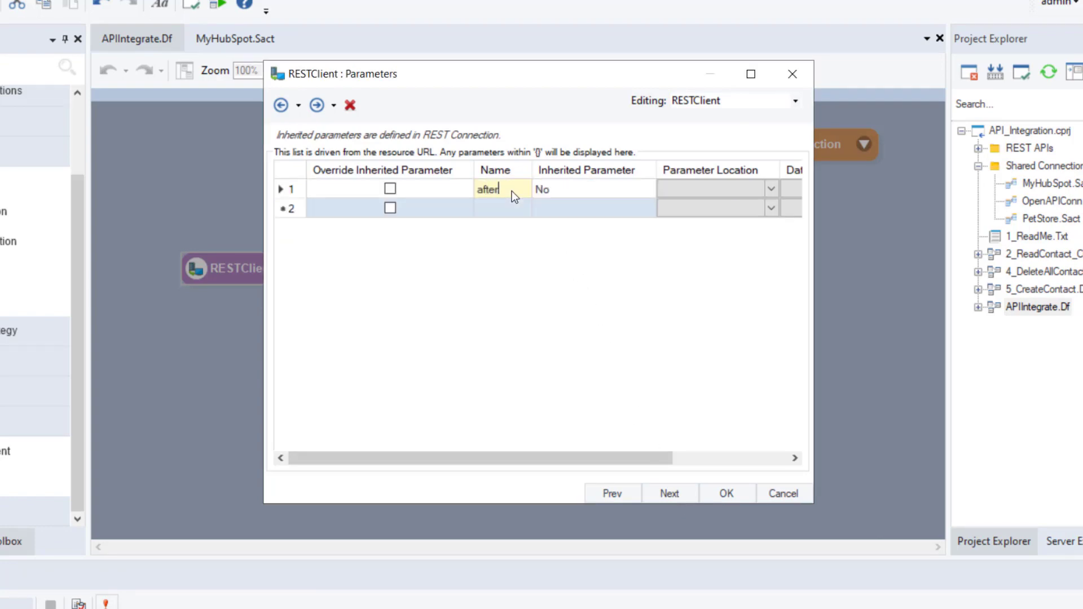
{"action": "key", "text": "Return"}
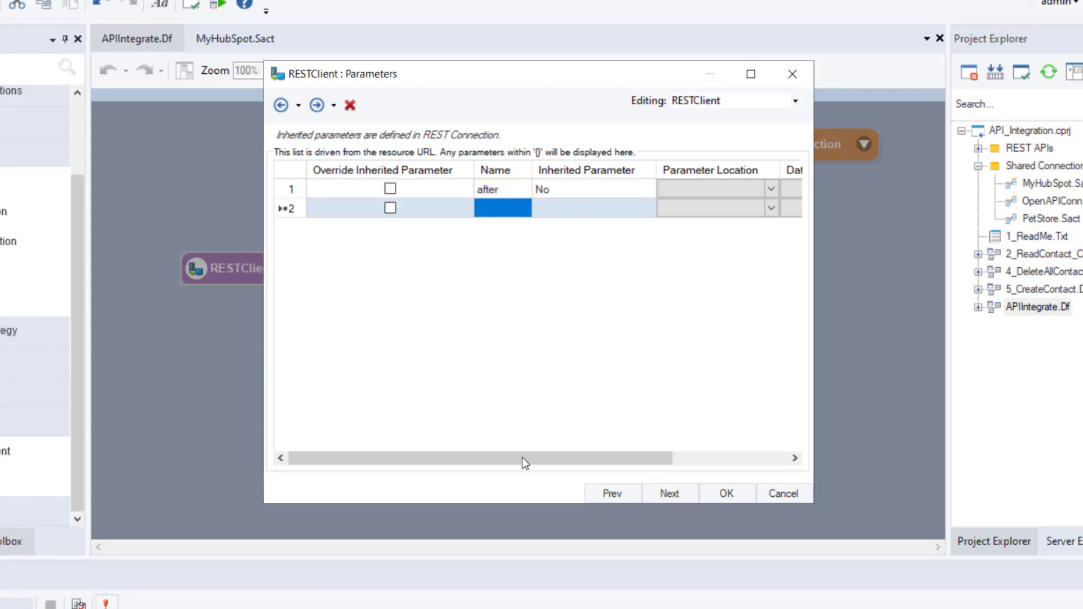
{"action": "left_click_drag", "start_coordinate": [522, 457], "coordinate": [617, 457]}
{"action": "left_click", "coordinate": [647, 189]}
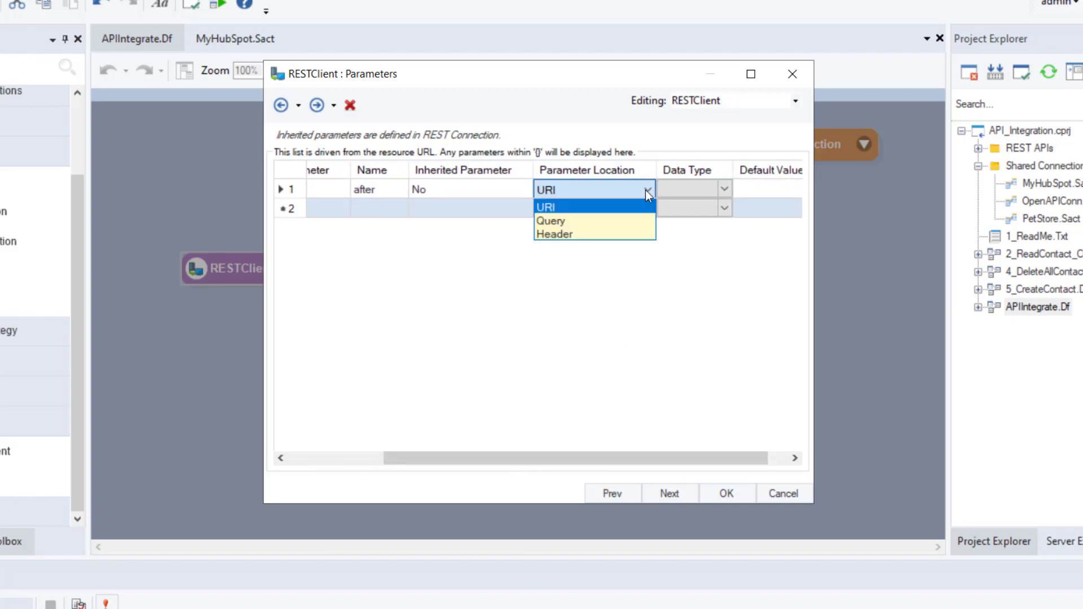
{"action": "left_click", "coordinate": [616, 221]}
{"action": "left_click", "coordinate": [719, 189]}
{"action": "left_click", "coordinate": [720, 189]}
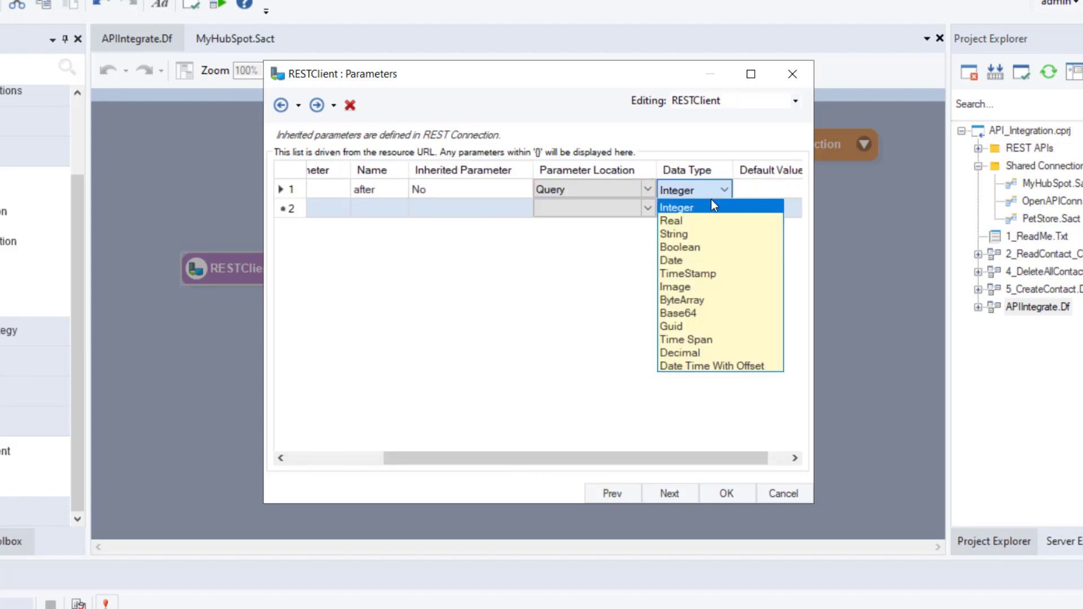
{"action": "left_click", "coordinate": [692, 231]}
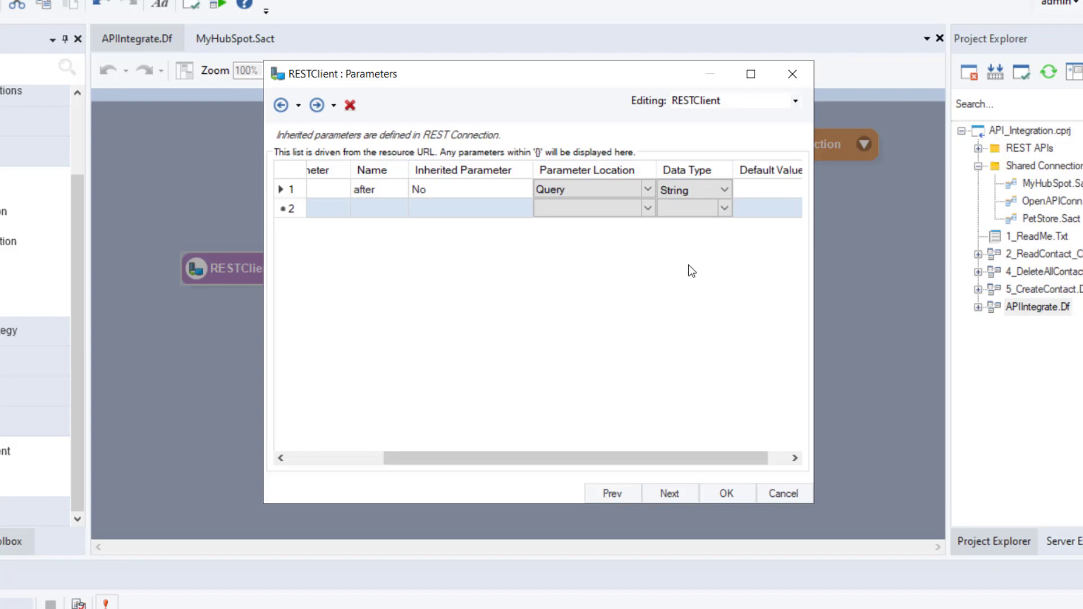
Generate the response layout under JSON_Body root for the REST client's output
{"action": "left_click", "coordinate": [654, 495]}
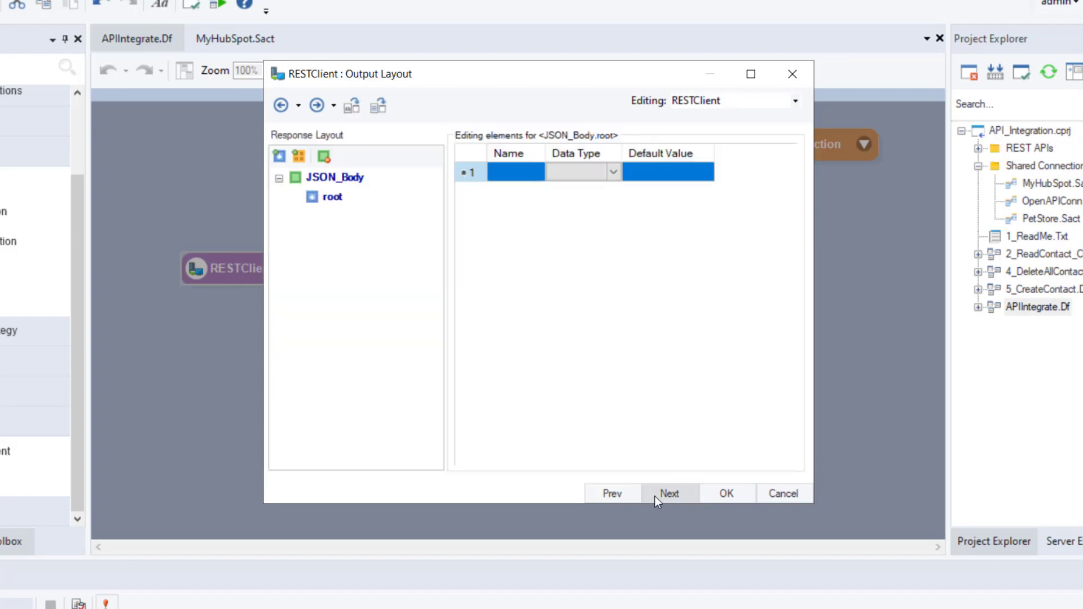
{"action": "left_click", "coordinate": [654, 496]}
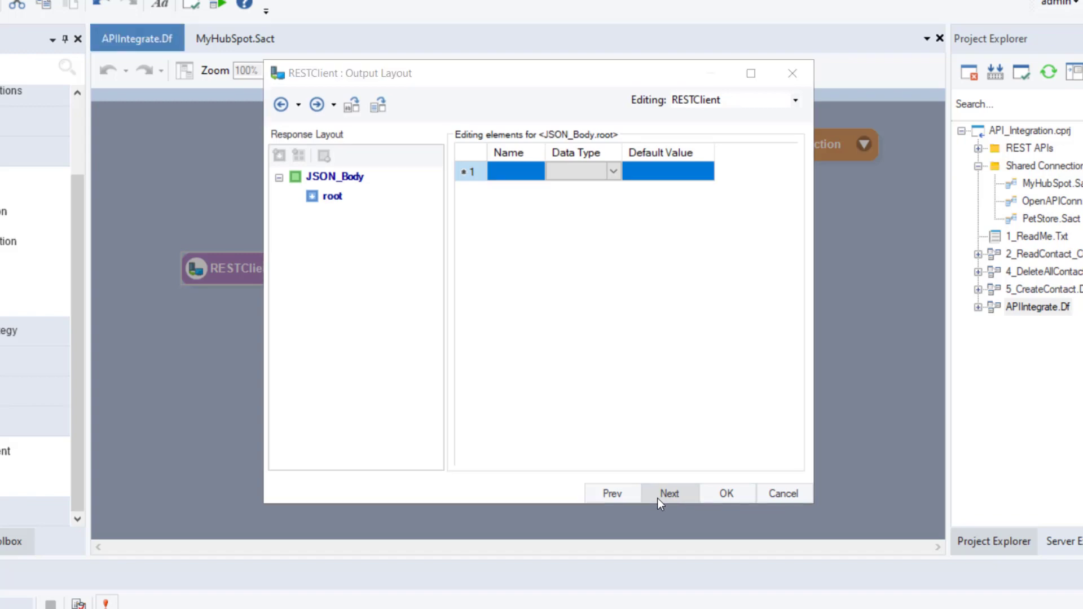
{"action": "left_click", "coordinate": [380, 109]}
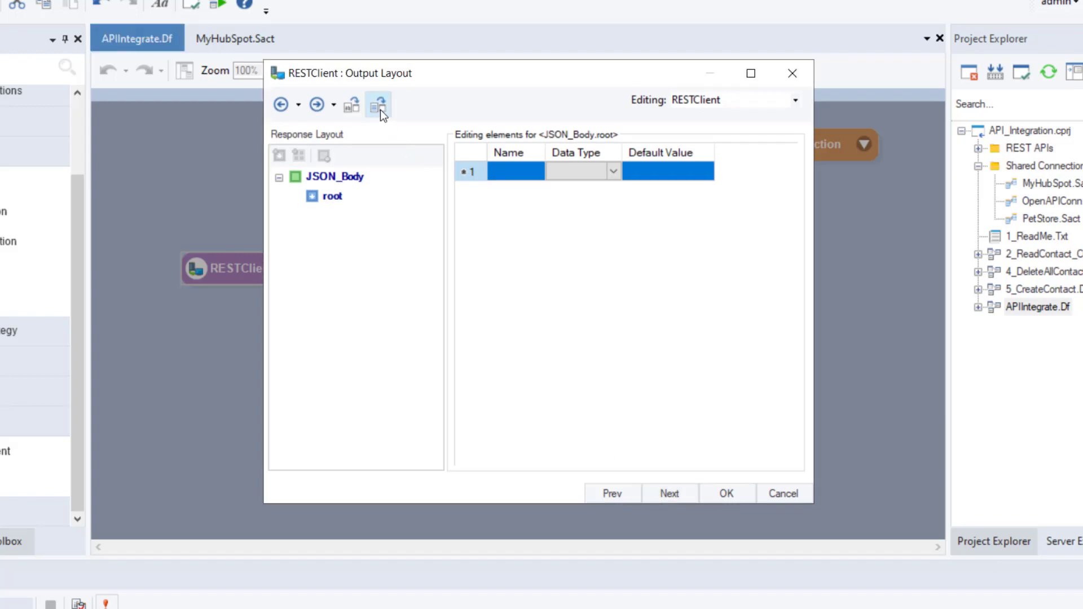
{"action": "left_click", "coordinate": [380, 110]}
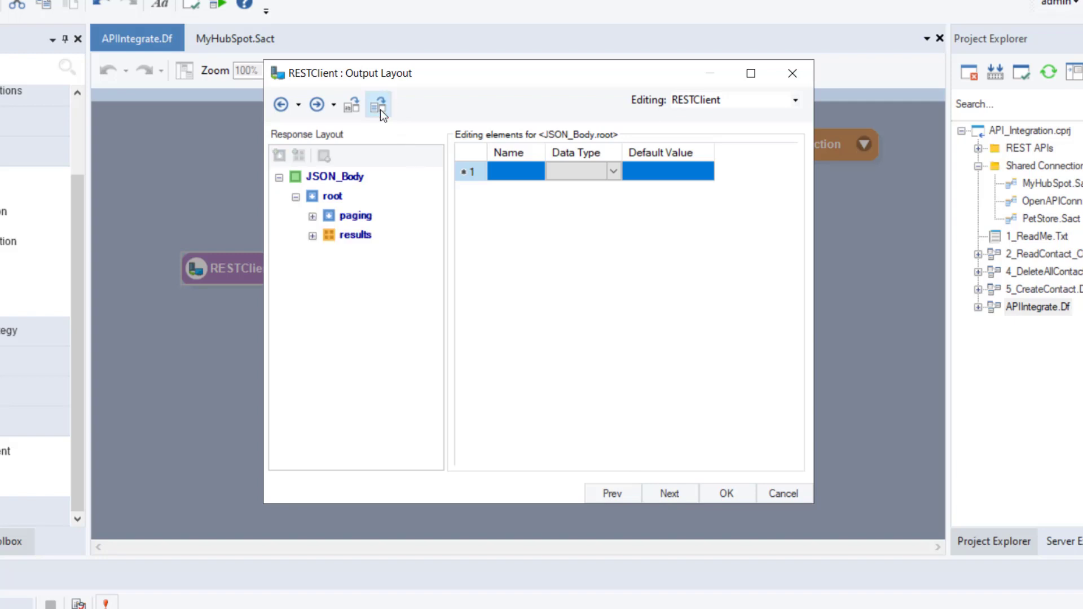
Review the root, paging and results elements of the response layout and accept the REST client's properties with pagination pattern None
{"action": "left_click", "coordinate": [341, 179]}
{"action": "left_click", "coordinate": [329, 197]}
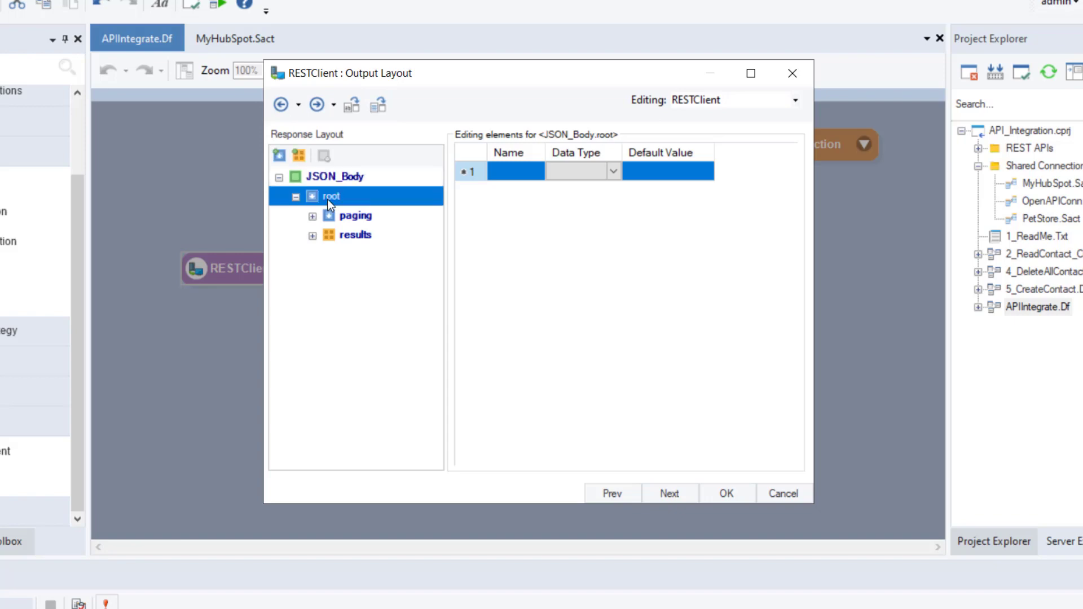
{"action": "left_click", "coordinate": [355, 217]}
{"action": "left_click", "coordinate": [349, 234]}
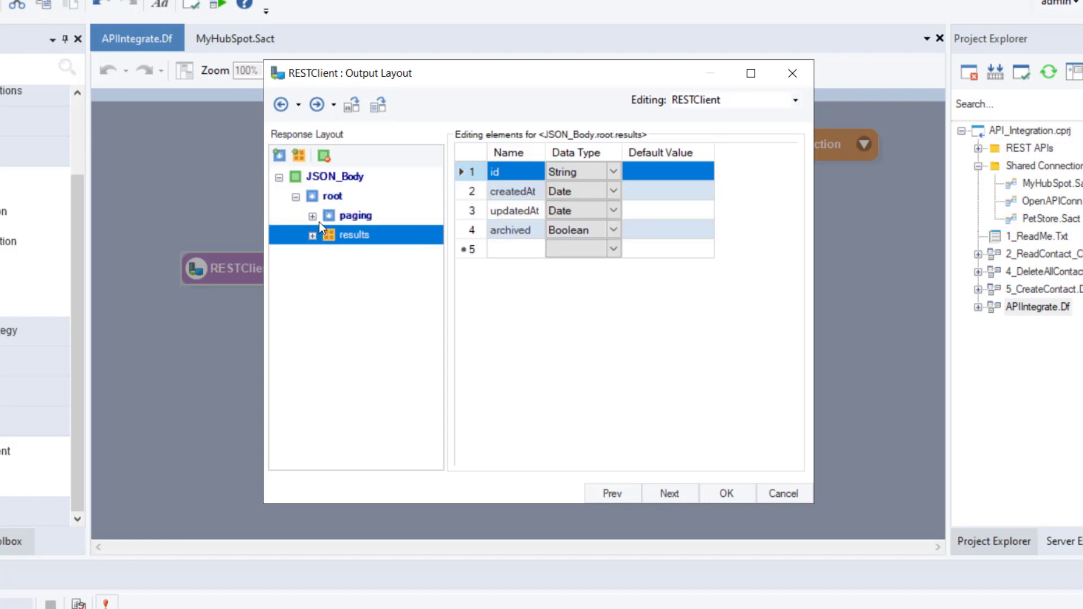
{"action": "left_click", "coordinate": [666, 493]}
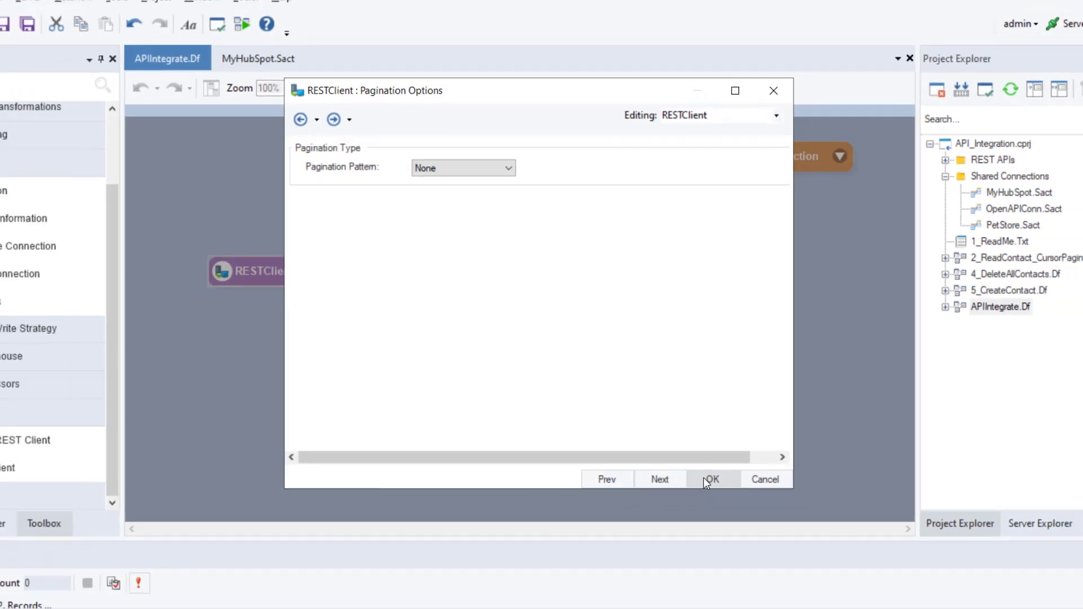
{"action": "left_click", "coordinate": [719, 494]}
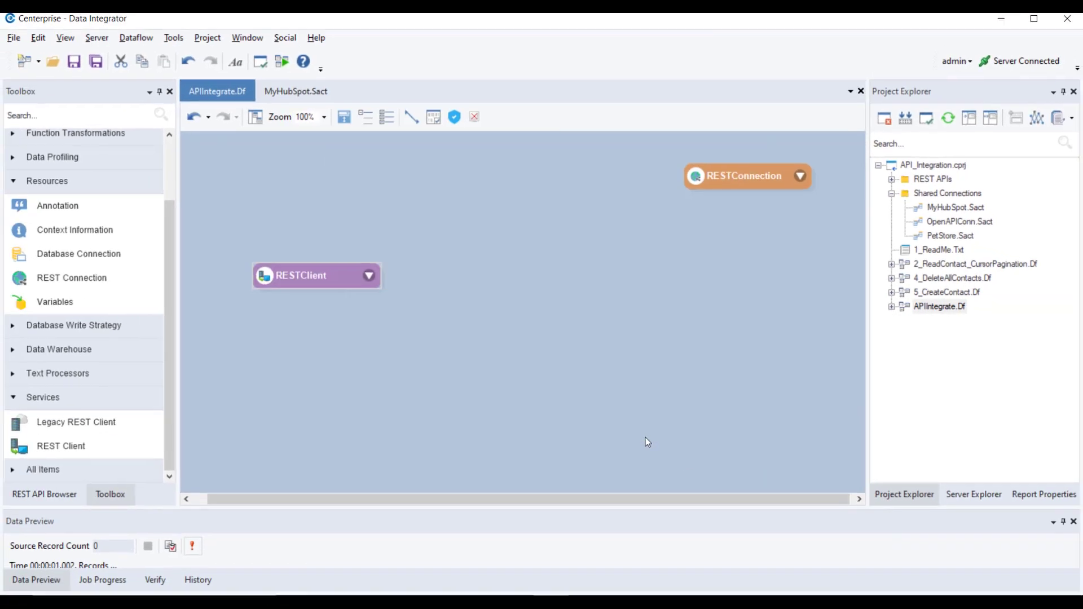
Expand the RESTClient object on the dataflow down to its input parameters and shift it slightly on the canvas
{"action": "left_click", "coordinate": [370, 276]}
{"action": "left_click", "coordinate": [369, 275]}
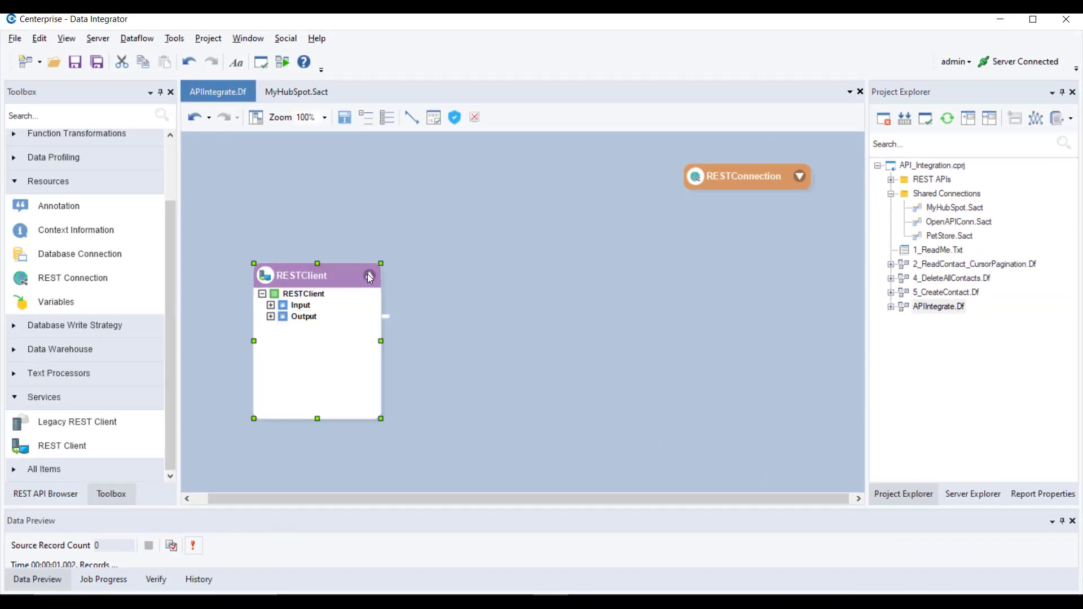
{"action": "left_click_drag", "start_coordinate": [367, 273], "coordinate": [337, 279]}
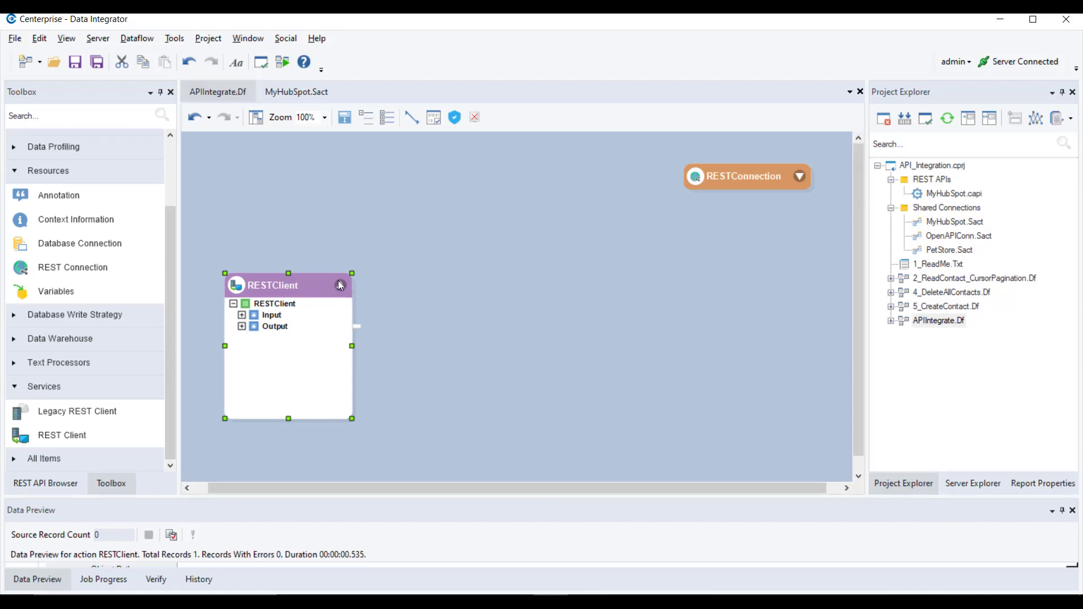
{"action": "left_click", "coordinate": [243, 320]}
{"action": "left_click", "coordinate": [242, 316]}
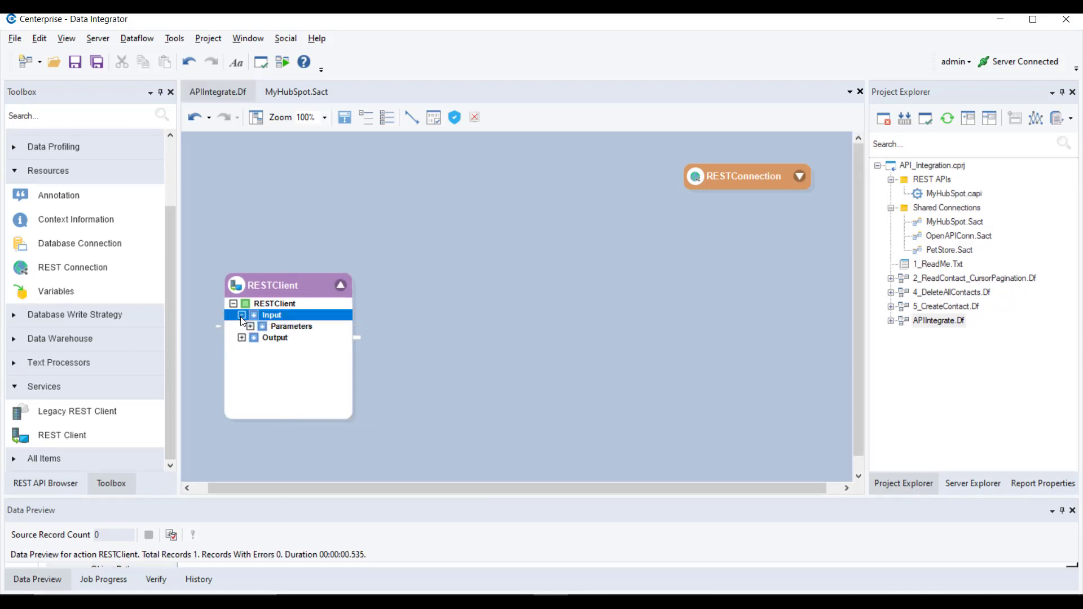
{"action": "left_click", "coordinate": [250, 327]}
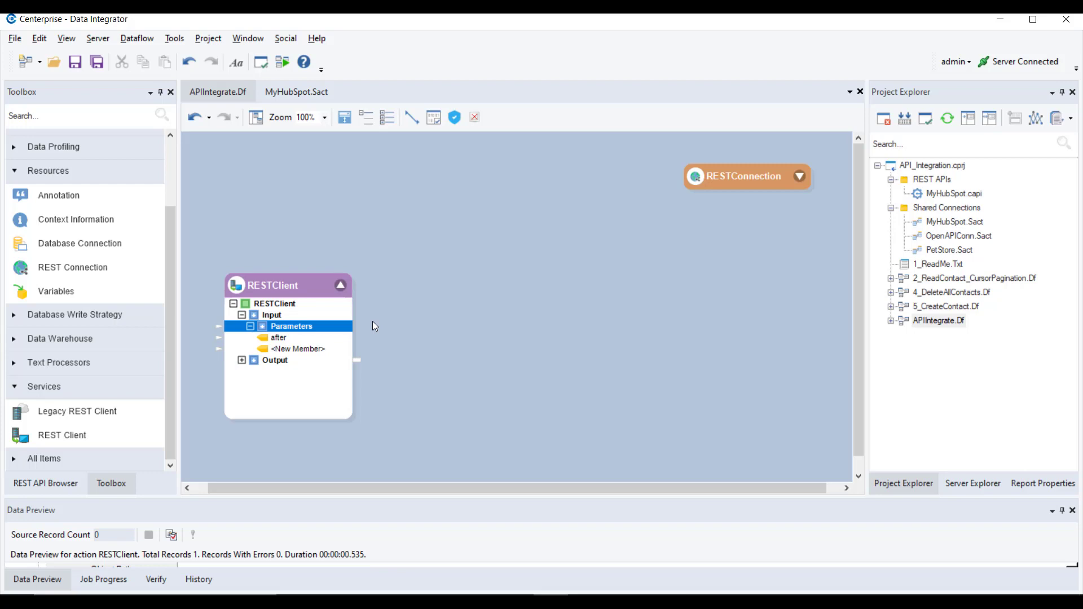
Expand the RESTClient's Output and ResponseInfo nodes, and resize and reposition the object so all its fields fit
{"action": "left_click", "coordinate": [243, 361]}
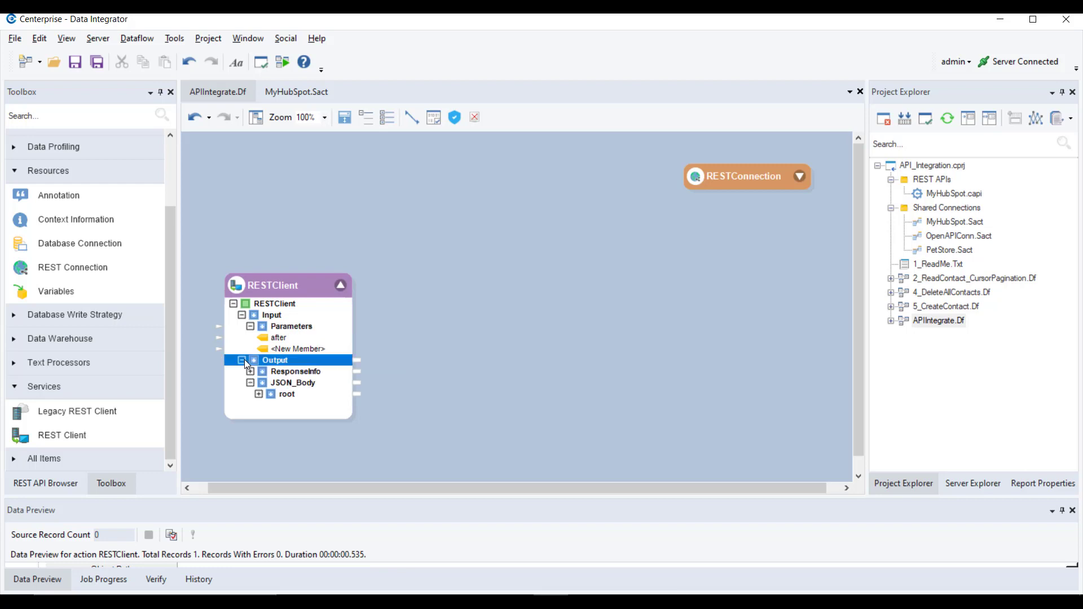
{"action": "left_click", "coordinate": [249, 371]}
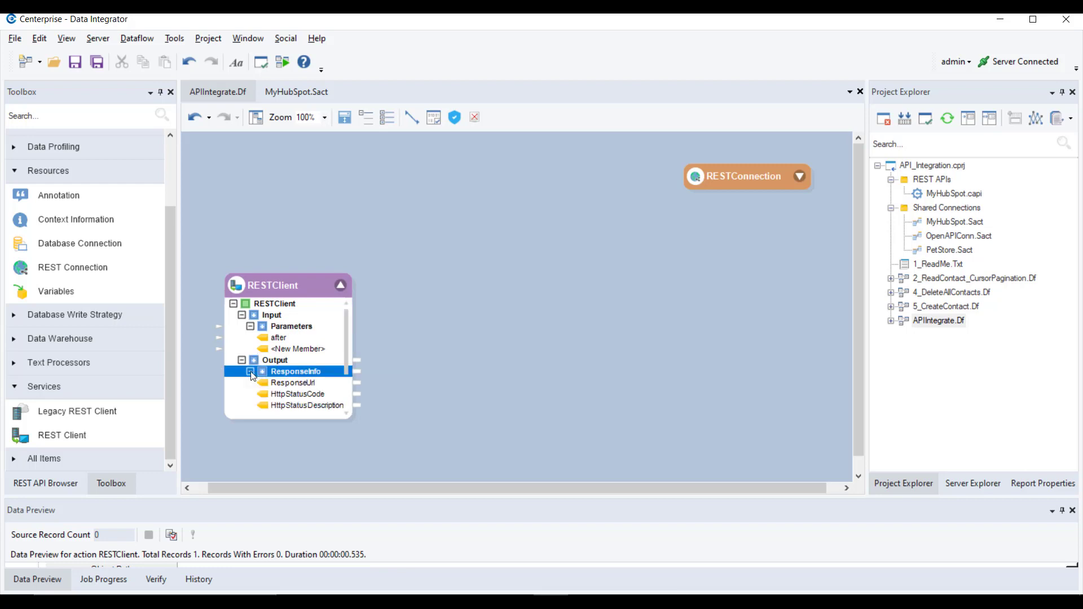
{"action": "left_click", "coordinate": [350, 116]}
{"action": "left_click_drag", "start_coordinate": [289, 290], "coordinate": [292, 217]}
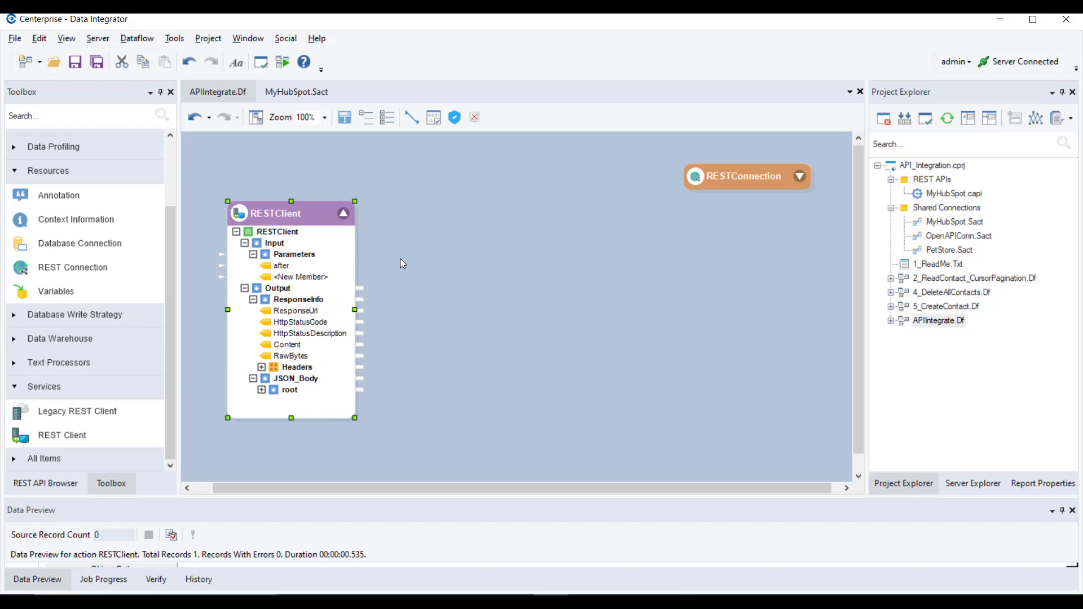
{"action": "left_click", "coordinate": [401, 258]}
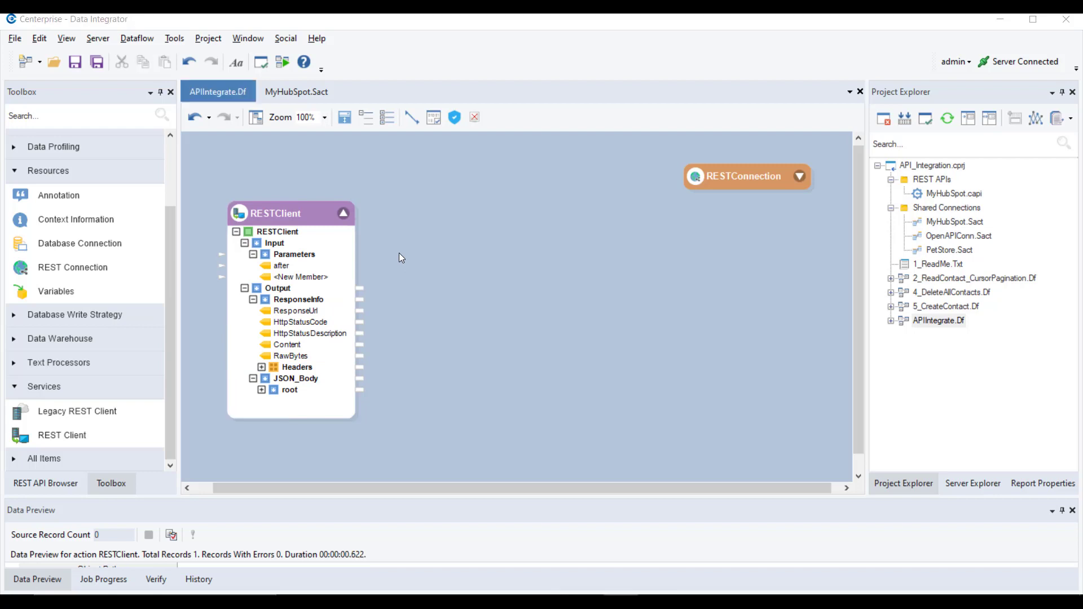
Preview the RESTClient's output and examine its ResponseInfo and the contact records under JSON_Body root
{"action": "right_click", "coordinate": [328, 215]}
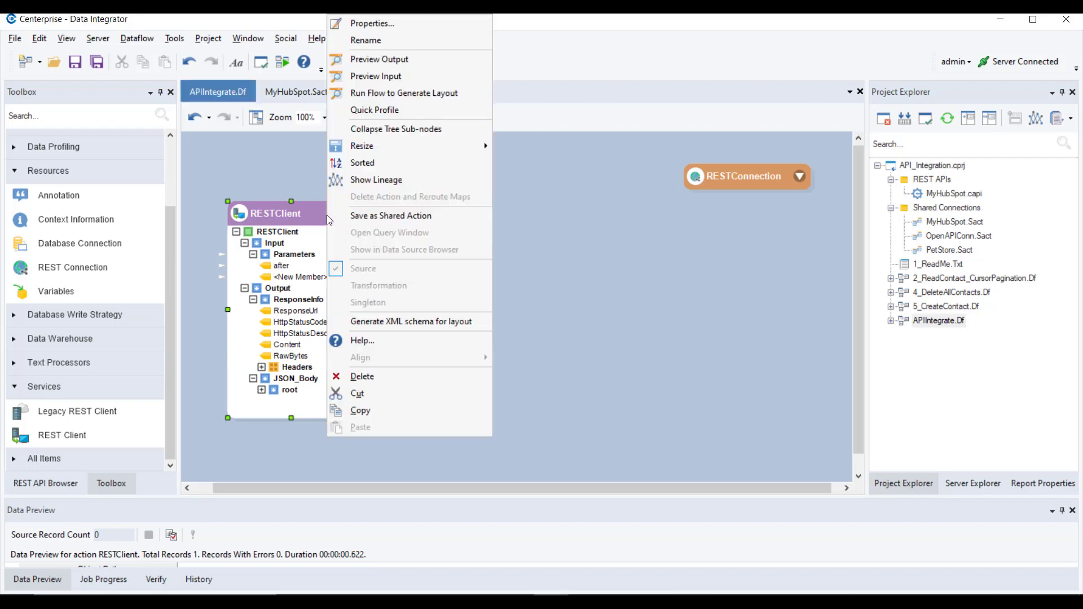
{"action": "left_click", "coordinate": [401, 59]}
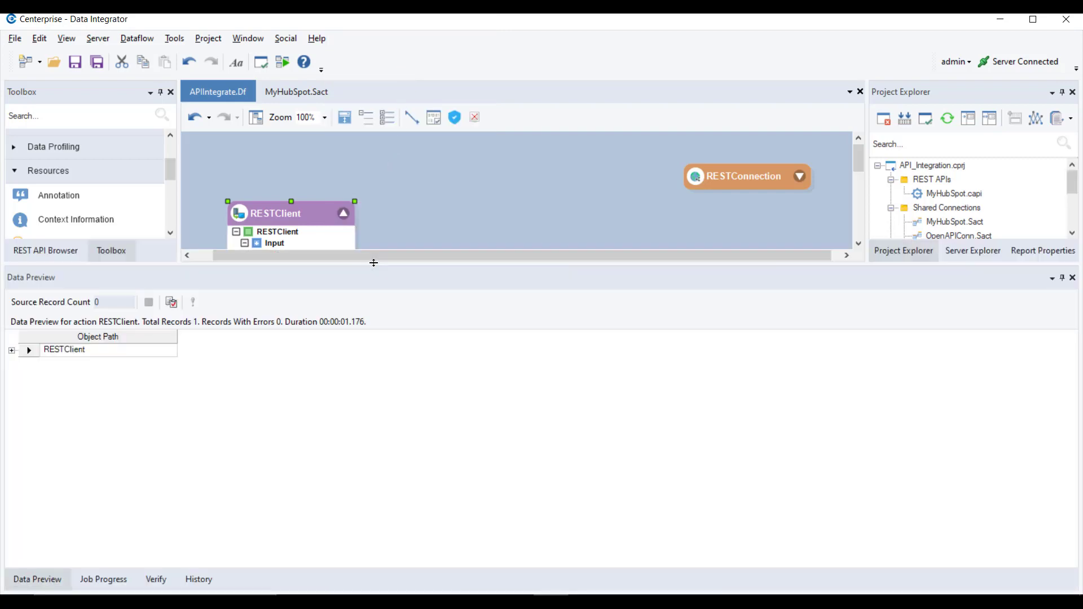
{"action": "left_click", "coordinate": [12, 355]}
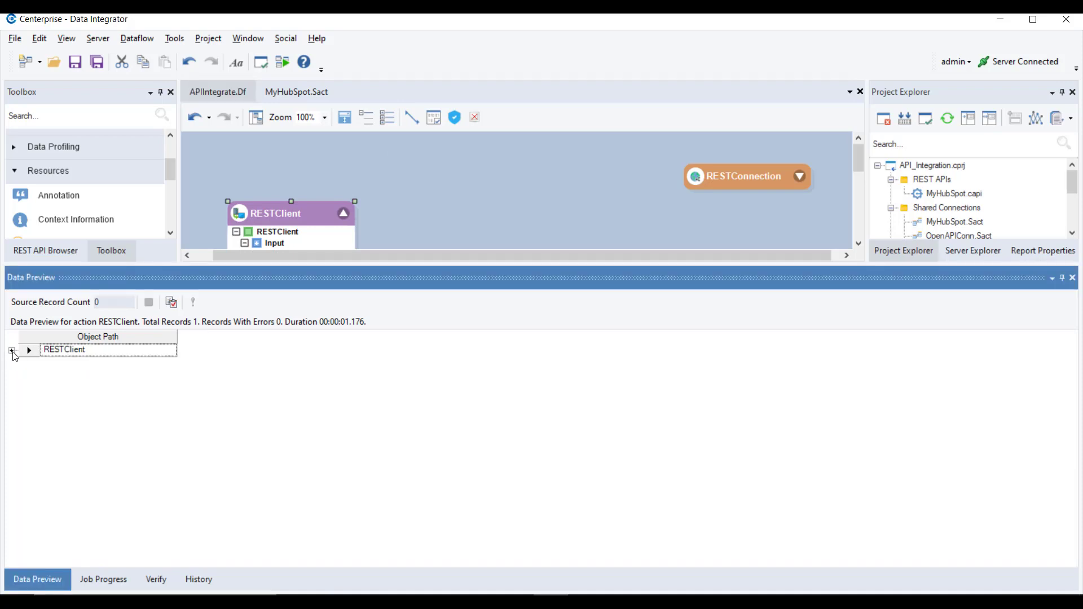
{"action": "left_click", "coordinate": [11, 351]}
{"action": "left_click", "coordinate": [26, 382]}
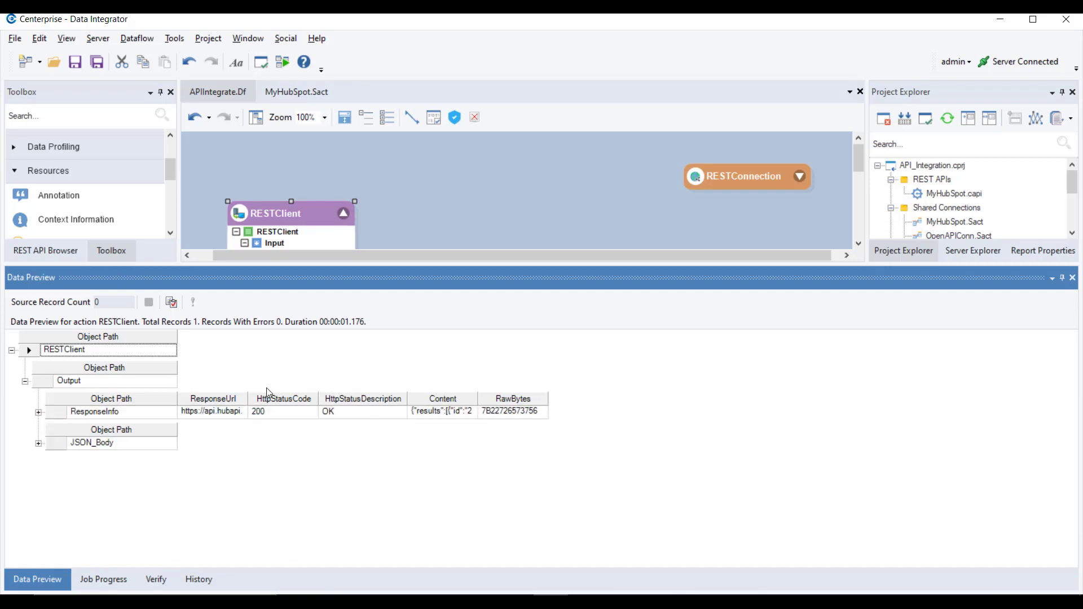
{"action": "left_click", "coordinate": [39, 444]}
{"action": "left_click", "coordinate": [52, 475]}
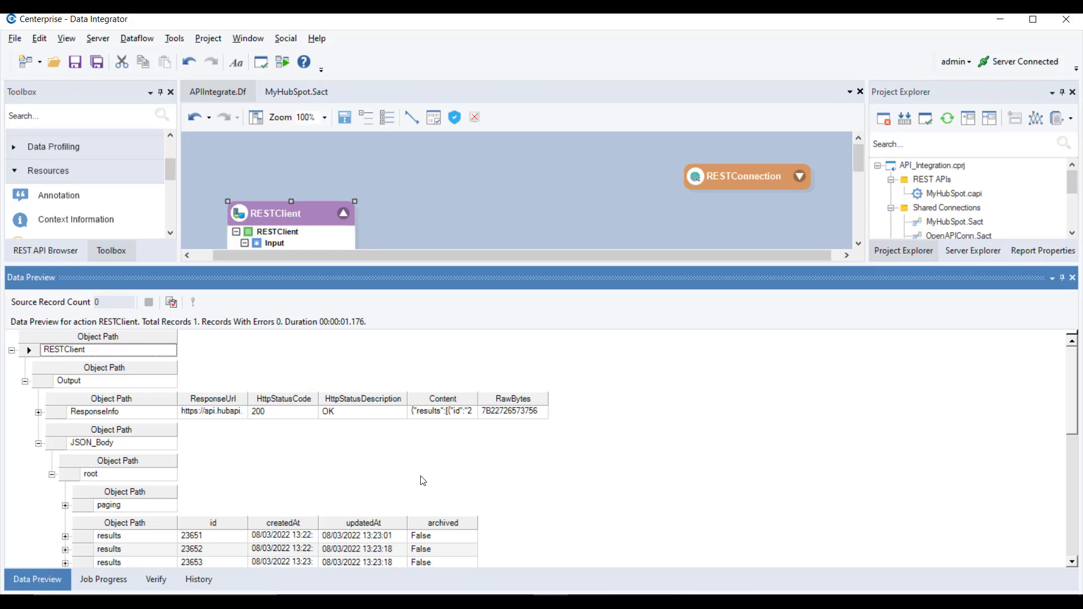
{"action": "scroll", "coordinate": [423, 481], "scroll_direction": "down", "scroll_amount": 5}
{"action": "scroll", "coordinate": [423, 481], "scroll_direction": "up", "scroll_amount": 5}
{"action": "left_click_drag", "start_coordinate": [502, 265], "coordinate": [488, 516]}
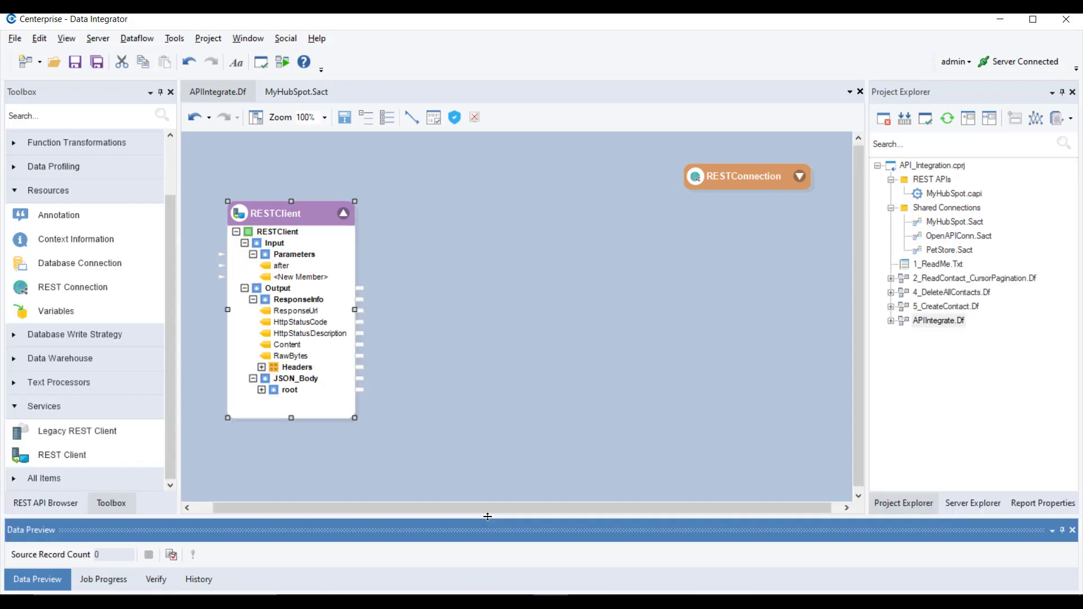
Open the dataflow 2_ReadContact_CursorPagination.Df from the API_Integration project
{"action": "left_click", "coordinate": [884, 393]}
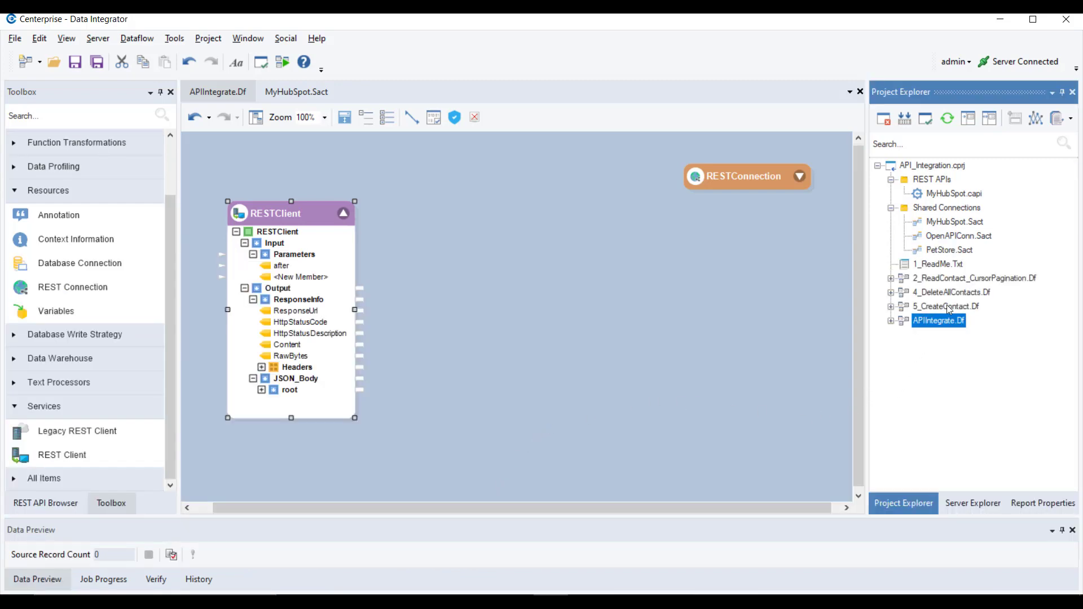
{"action": "left_click", "coordinate": [961, 280]}
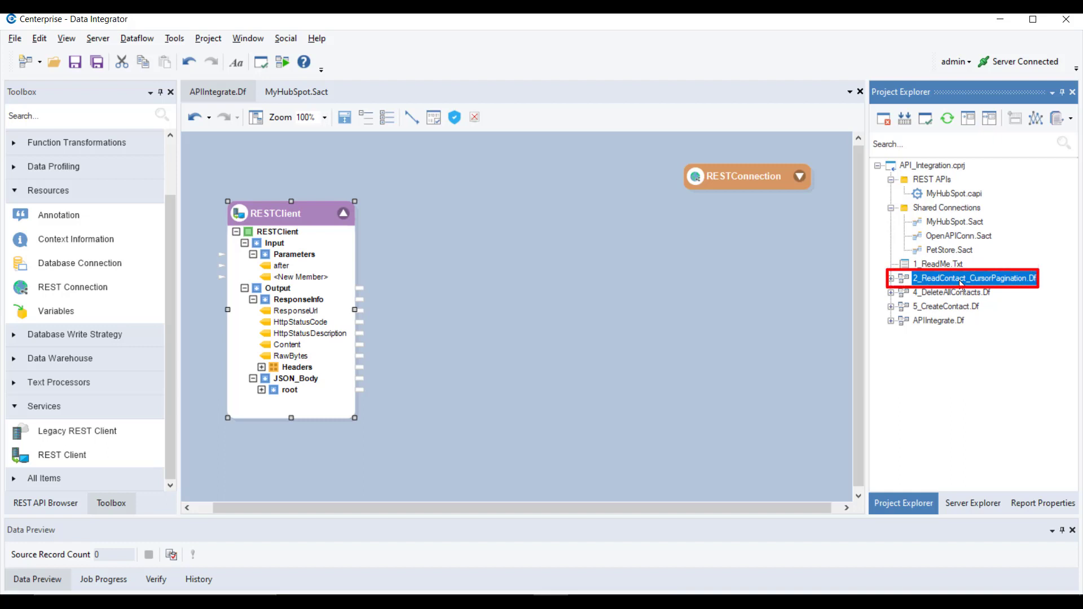
{"action": "double_click", "coordinate": [960, 280]}
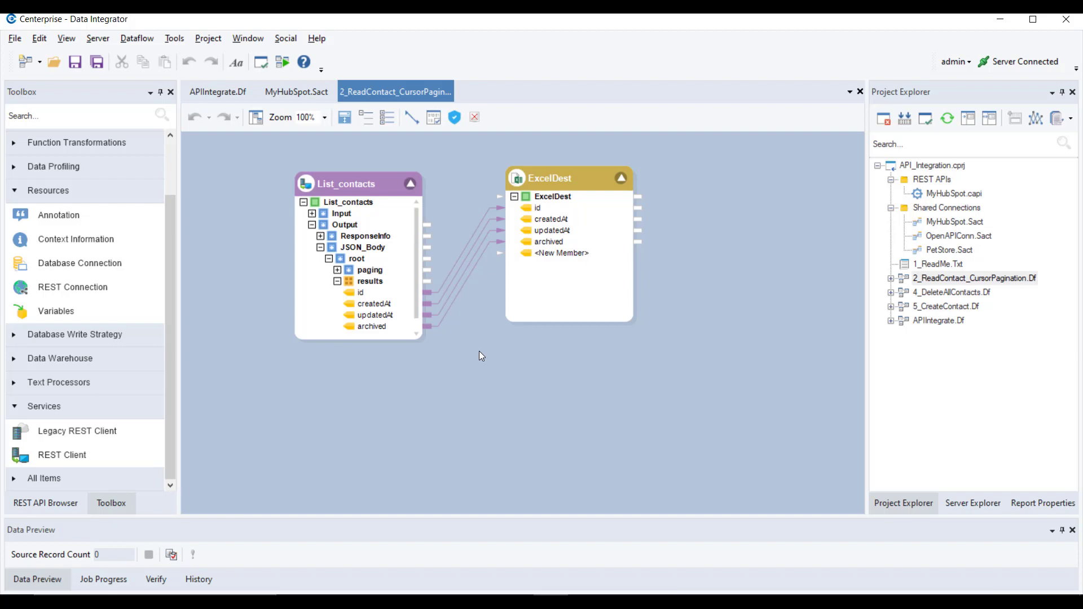
Inspect the List_contacts REST client's properties and its available HTTP methods, keeping Get selected
{"action": "double_click", "coordinate": [386, 190]}
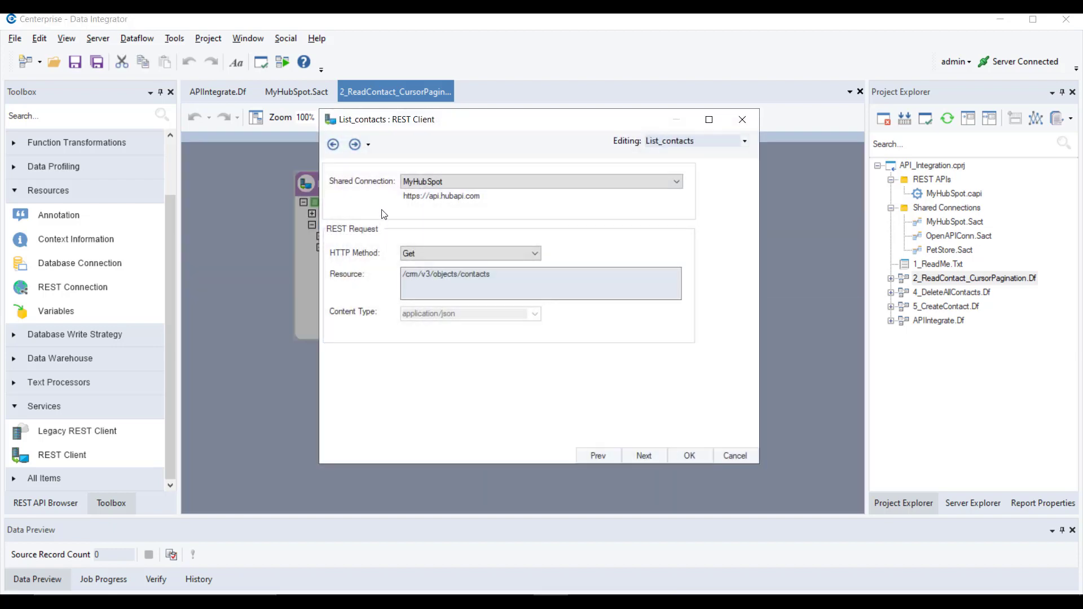
{"action": "left_click", "coordinate": [538, 254]}
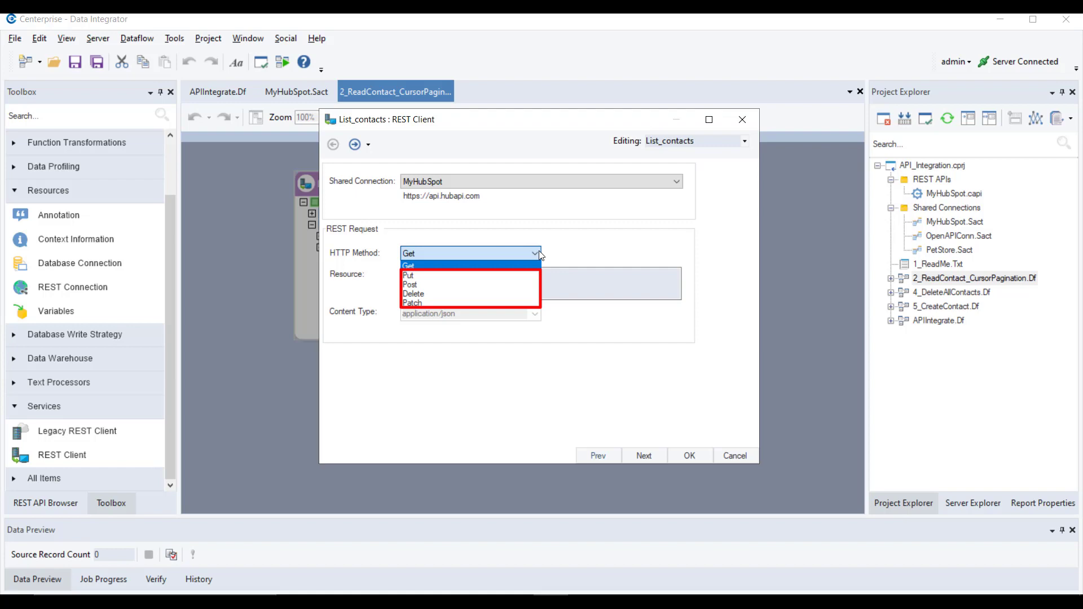
{"action": "left_click", "coordinate": [539, 254]}
{"action": "left_click", "coordinate": [688, 455]}
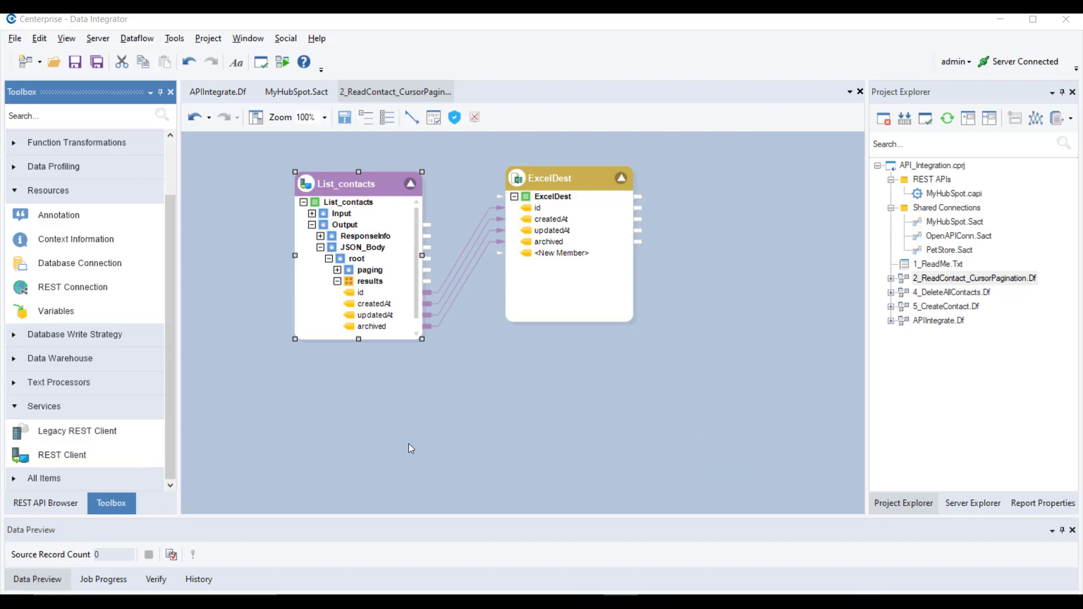
Add the List contacts operation from the MyHubSpot API in the REST API Browser to the dataflow below the existing List_contacts object
{"action": "left_click", "coordinate": [48, 503]}
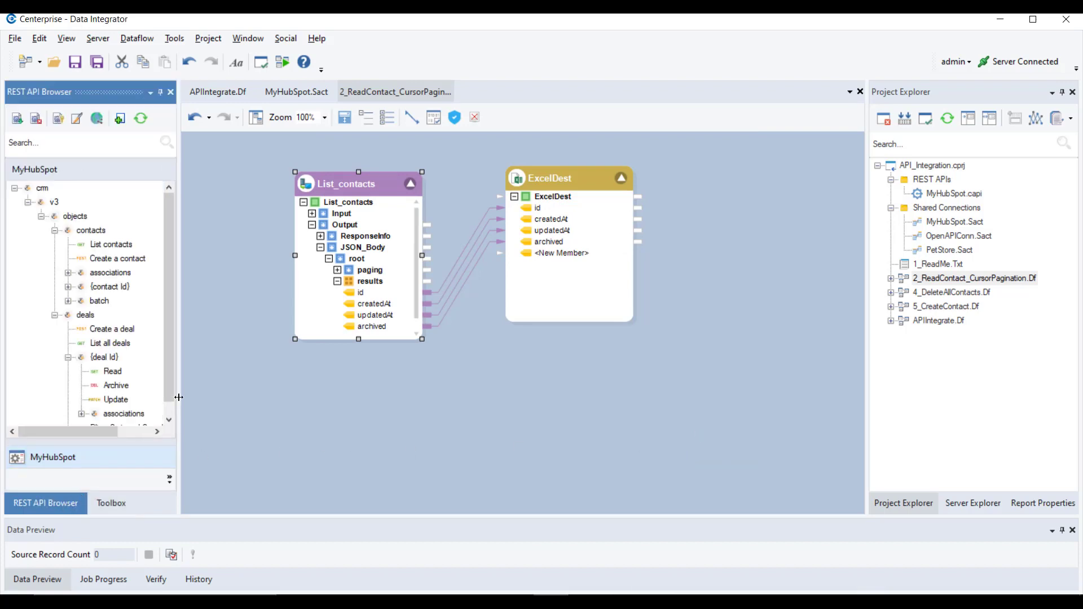
{"action": "left_click_drag", "start_coordinate": [178, 397], "coordinate": [249, 408]}
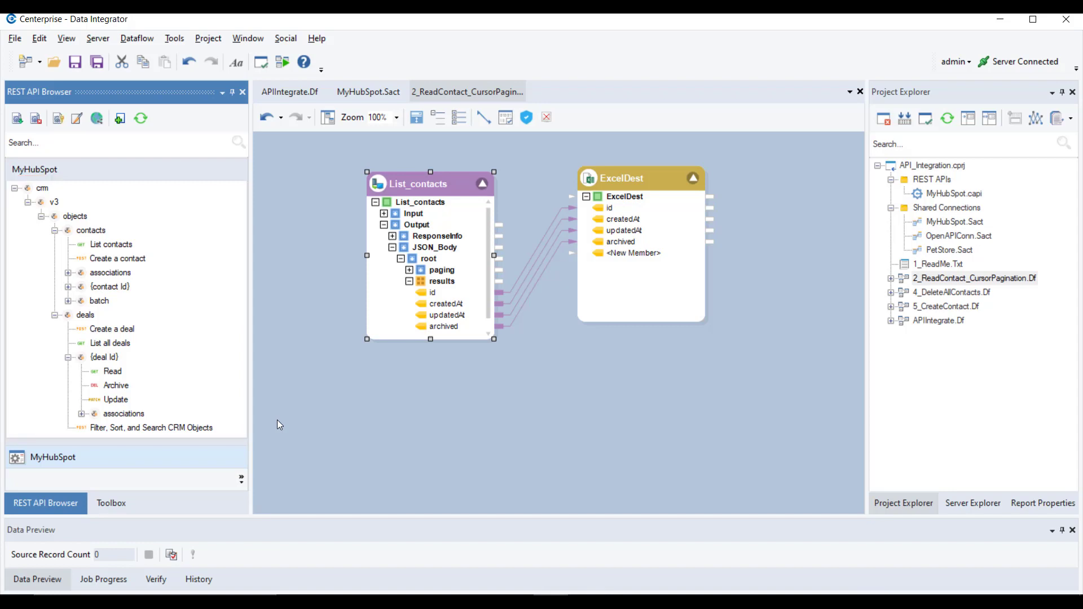
{"action": "mouse_move", "coordinate": [112, 244]}
{"action": "left_mouse_down"}
{"action": "mouse_move", "coordinate": [321, 401]}
{"action": "mouse_move", "coordinate": [420, 431]}
{"action": "left_mouse_up"}
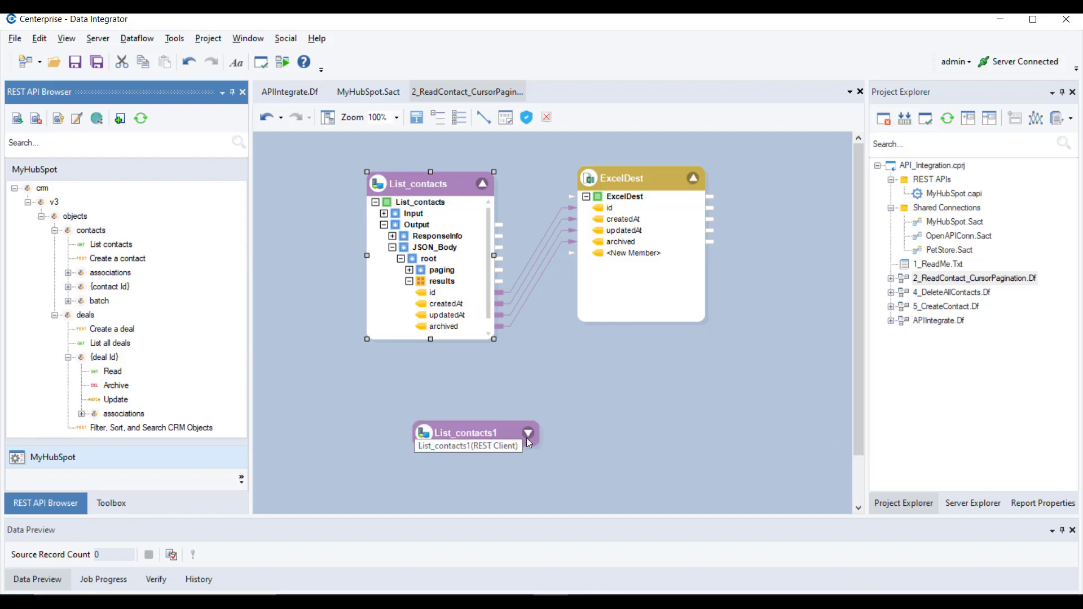